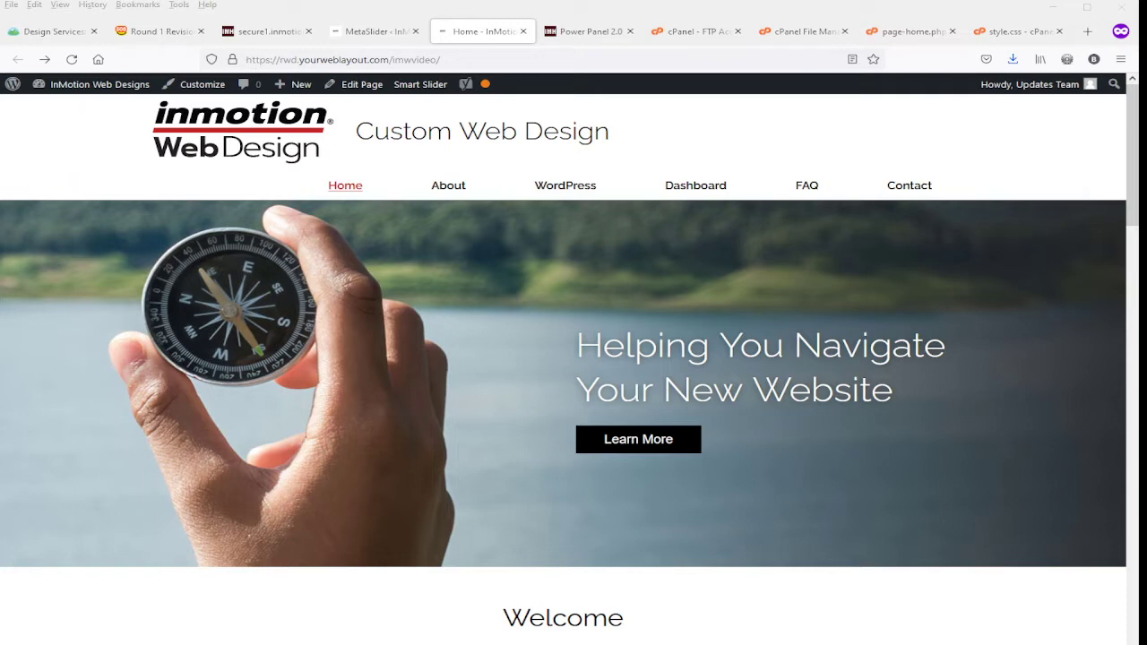
# Find the MetaSlider plugin in the WordPress site's list of installed plugins
pyautogui.click(348, 32)
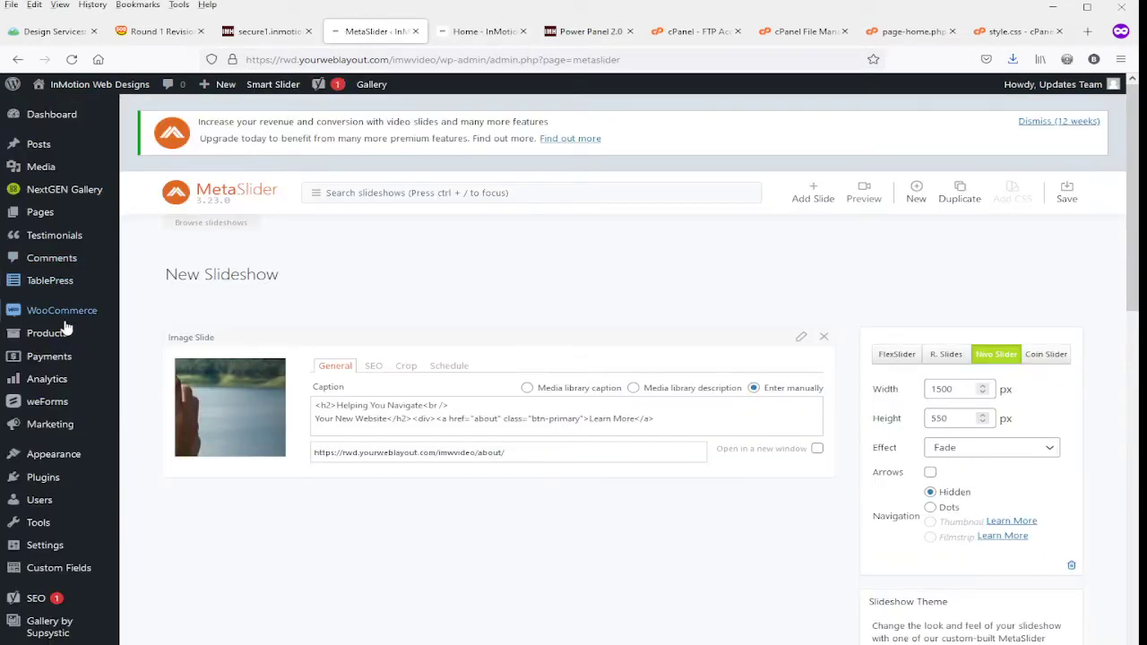
pyautogui.moveTo(38, 479)
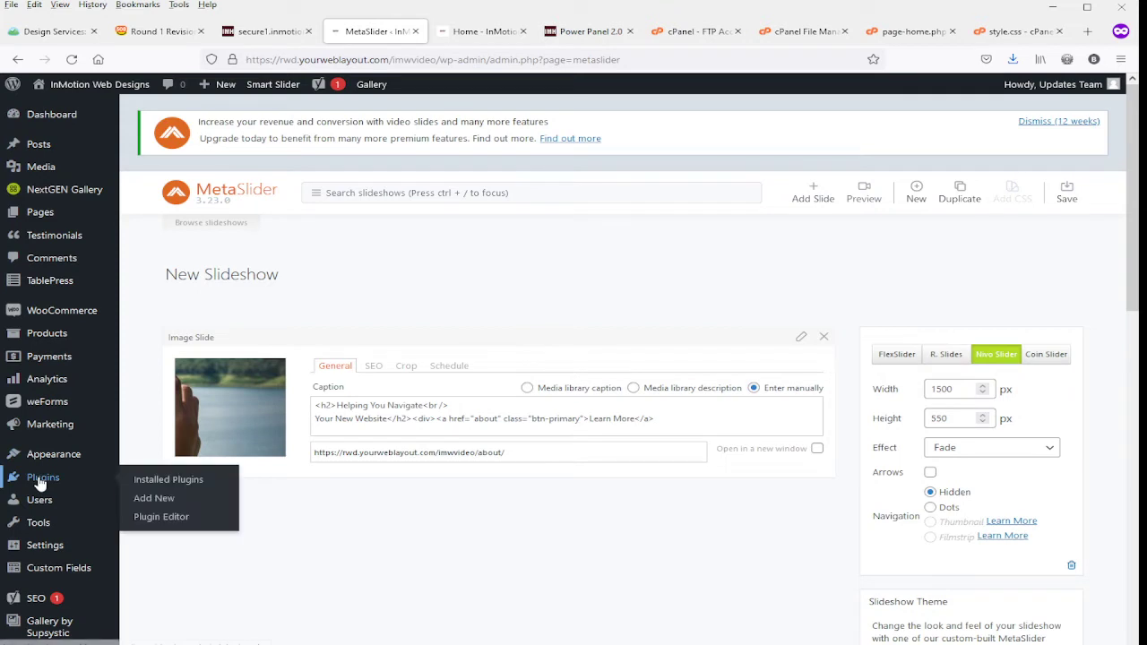
pyautogui.middleClick(144, 482)
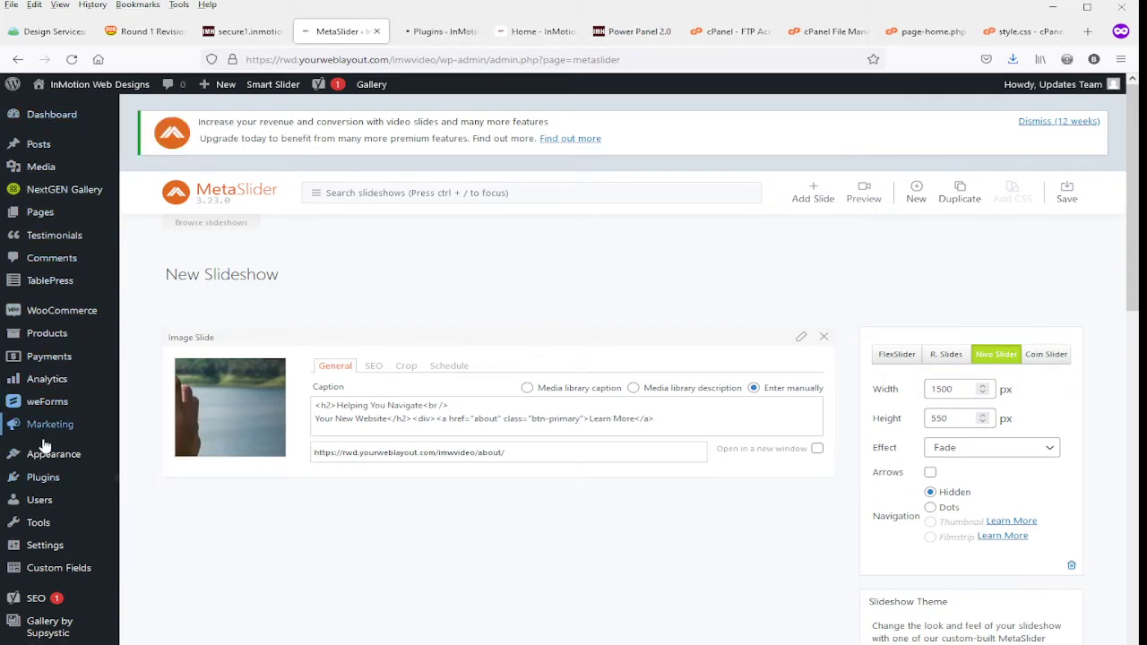
pyautogui.moveTo(42, 482)
pyautogui.hotkey('ctrl', 'Tab')
pyautogui.scroll(-5, 307, 426)
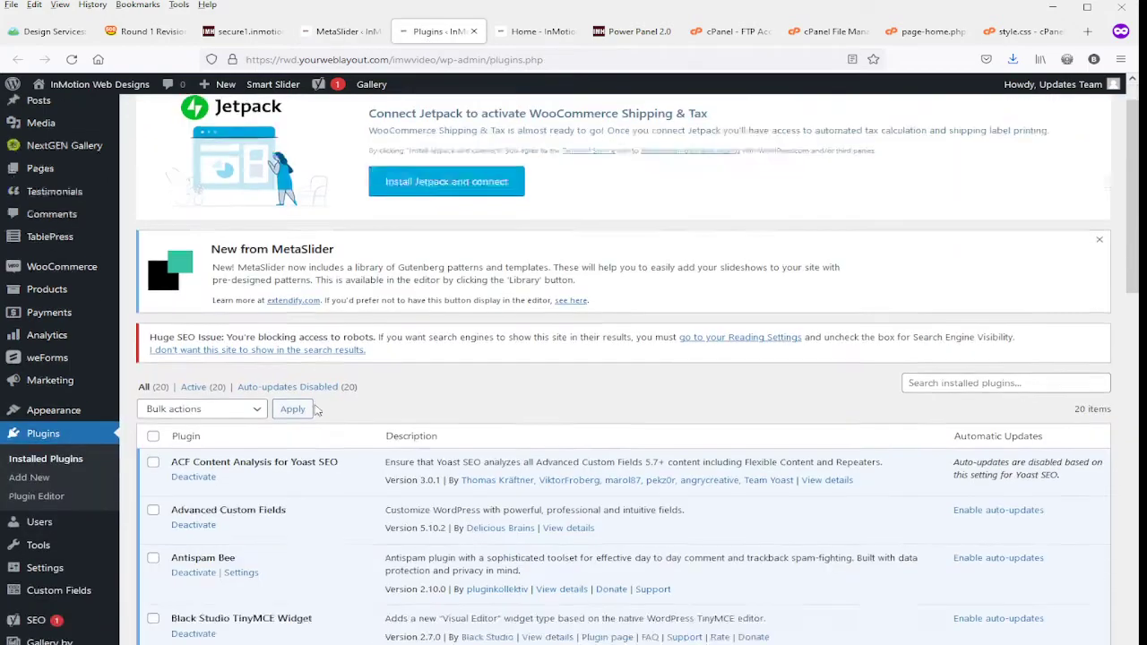
pyautogui.scroll(-5, 308, 425)
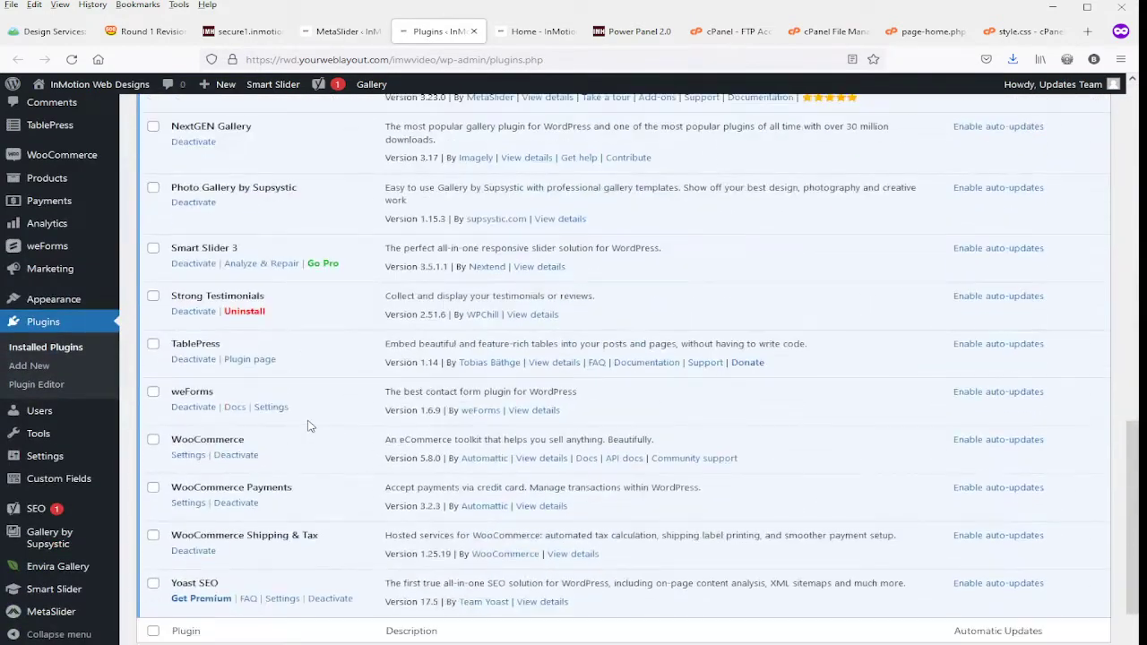
pyautogui.scroll(2, 310, 432)
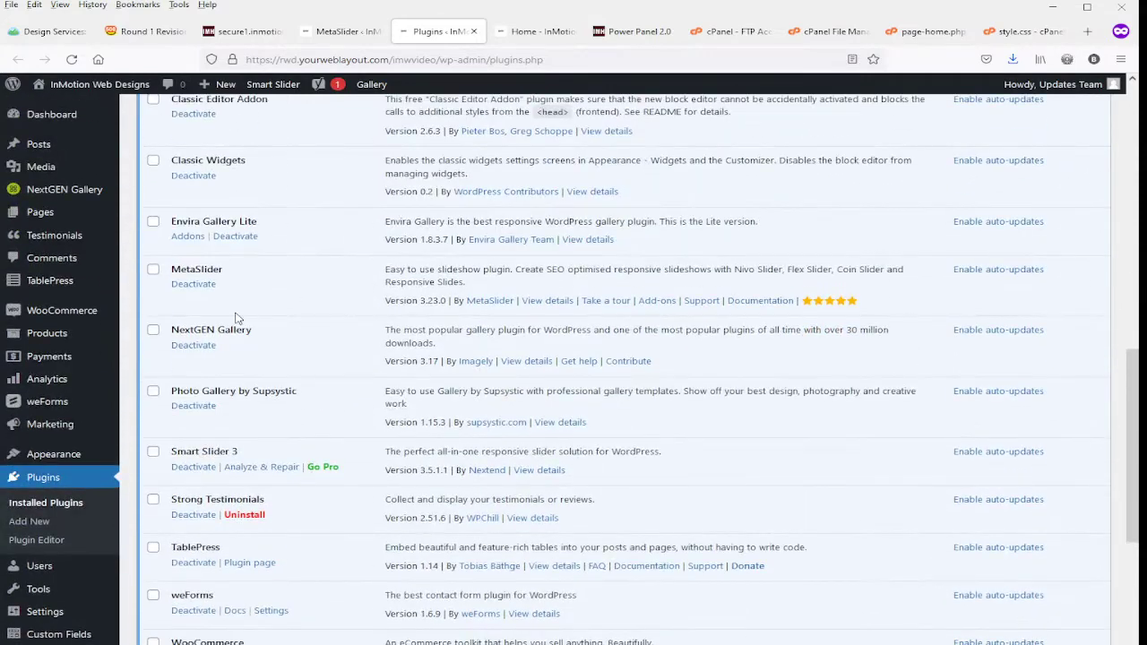
pyautogui.moveTo(171, 269); pyautogui.dragTo(229, 272)
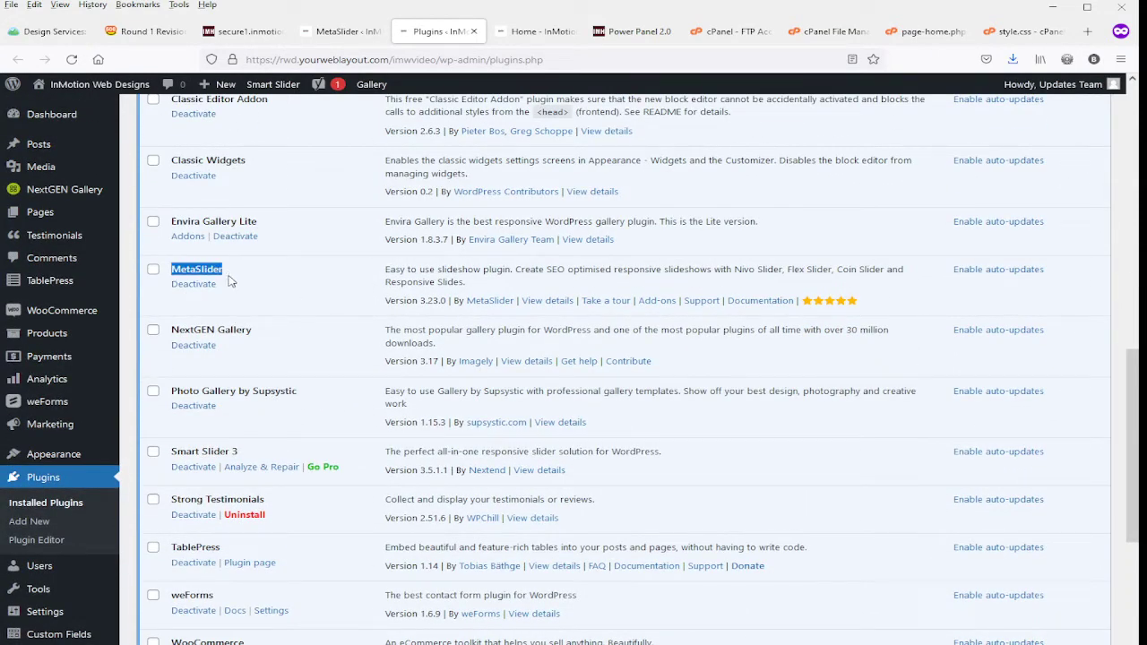
# Review the MetaSlider slideshow's slide and settings alongside the banner on the live home page
pyautogui.click(337, 33)
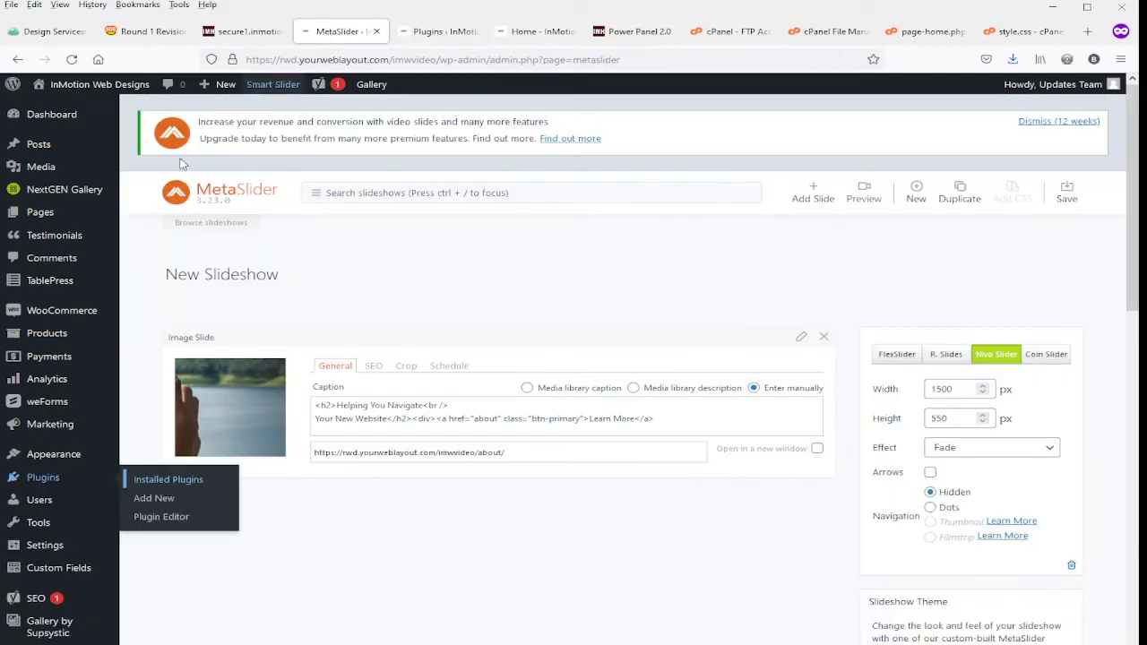
pyautogui.scroll(-4, 85, 218)
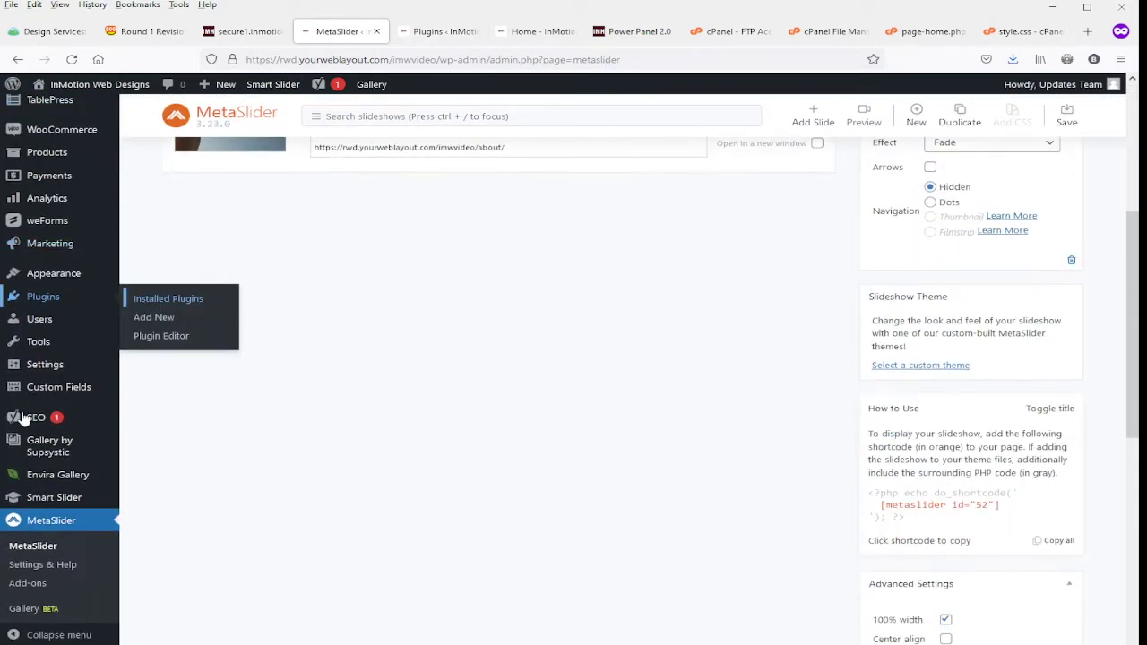
pyautogui.scroll(-2, 24, 419)
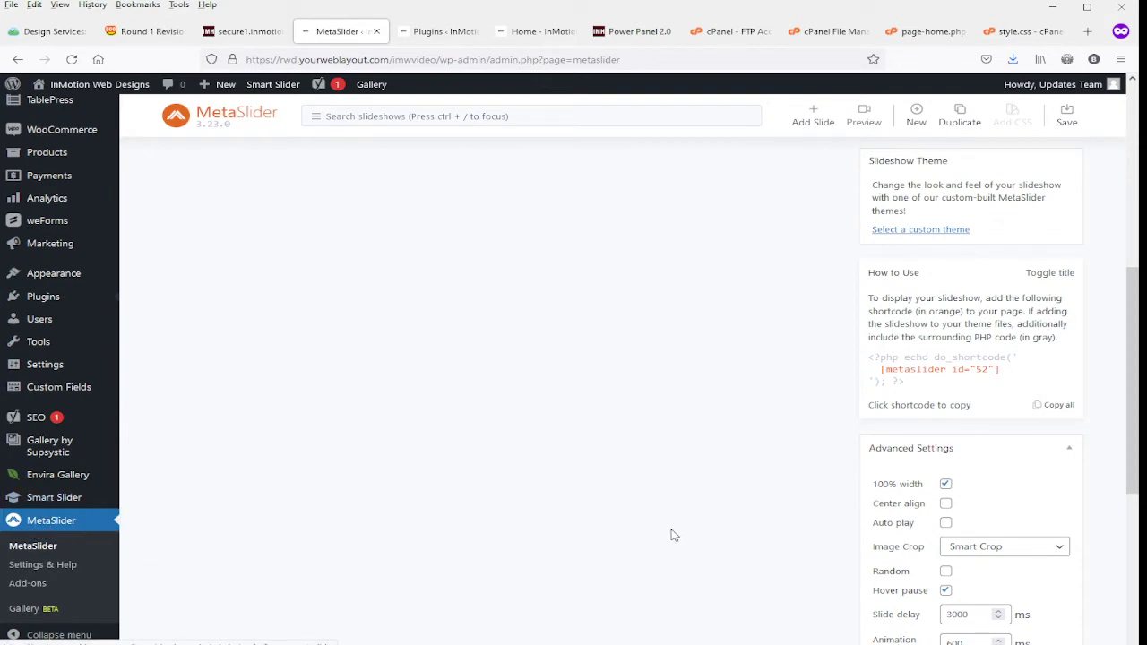
pyautogui.scroll(5, 673, 538)
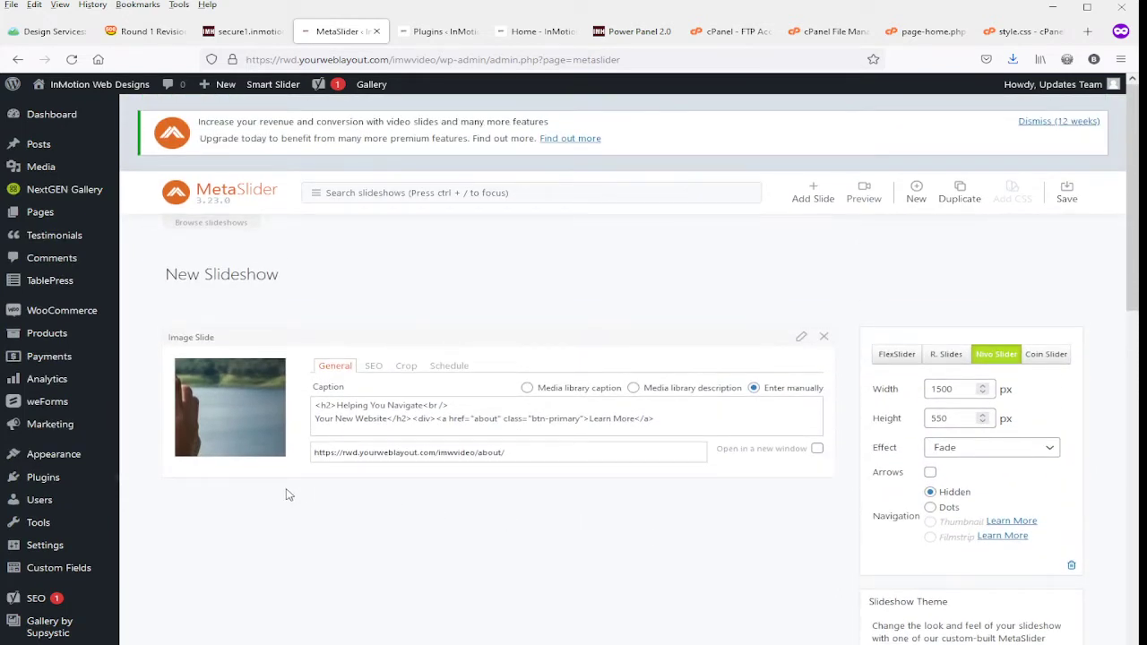
pyautogui.click(510, 39)
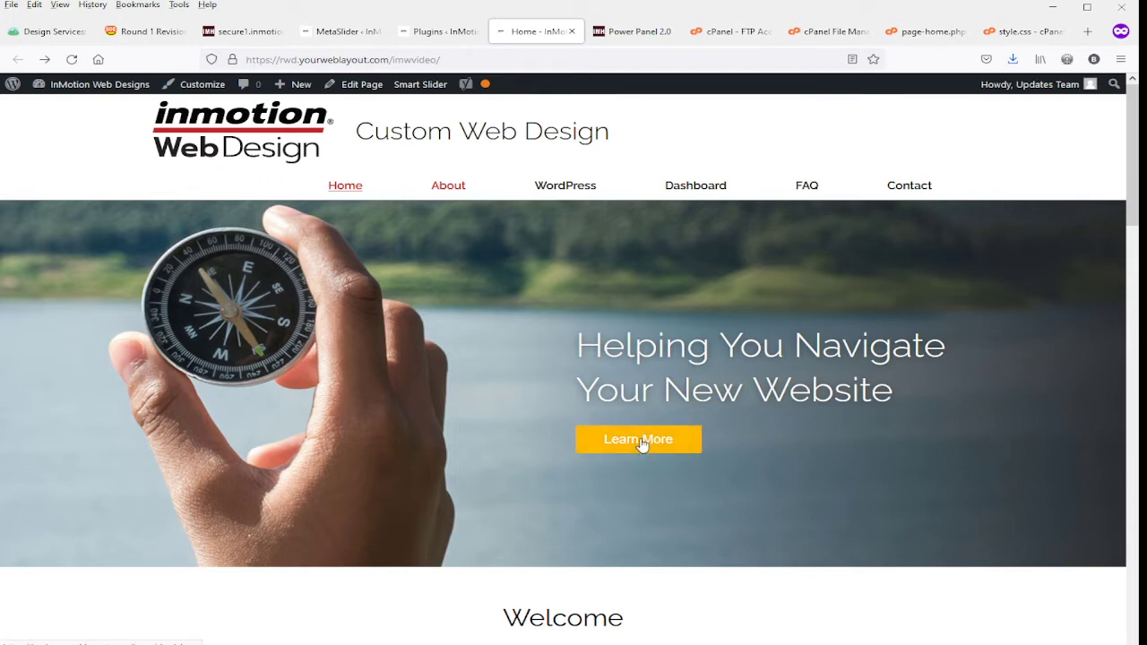
# Examine the h2 heading text and line-break markup in the slide's caption against the home page banner
pyautogui.click(318, 34)
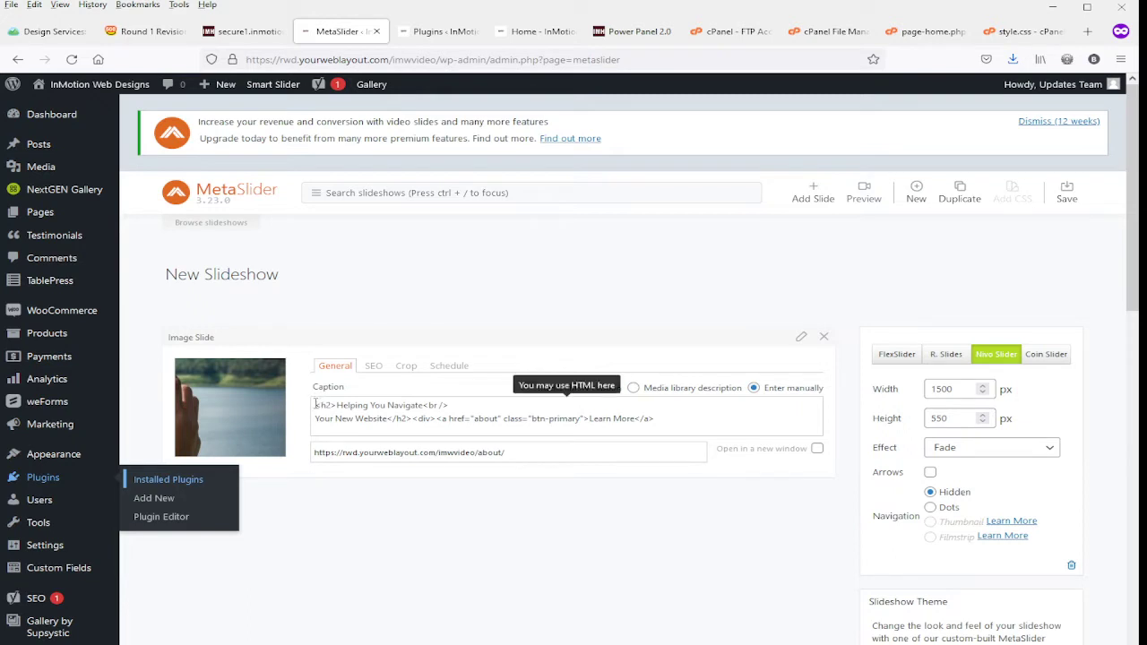
pyautogui.moveTo(316, 404); pyautogui.dragTo(420, 419)
pyautogui.moveTo(335, 405); pyautogui.dragTo(423, 406)
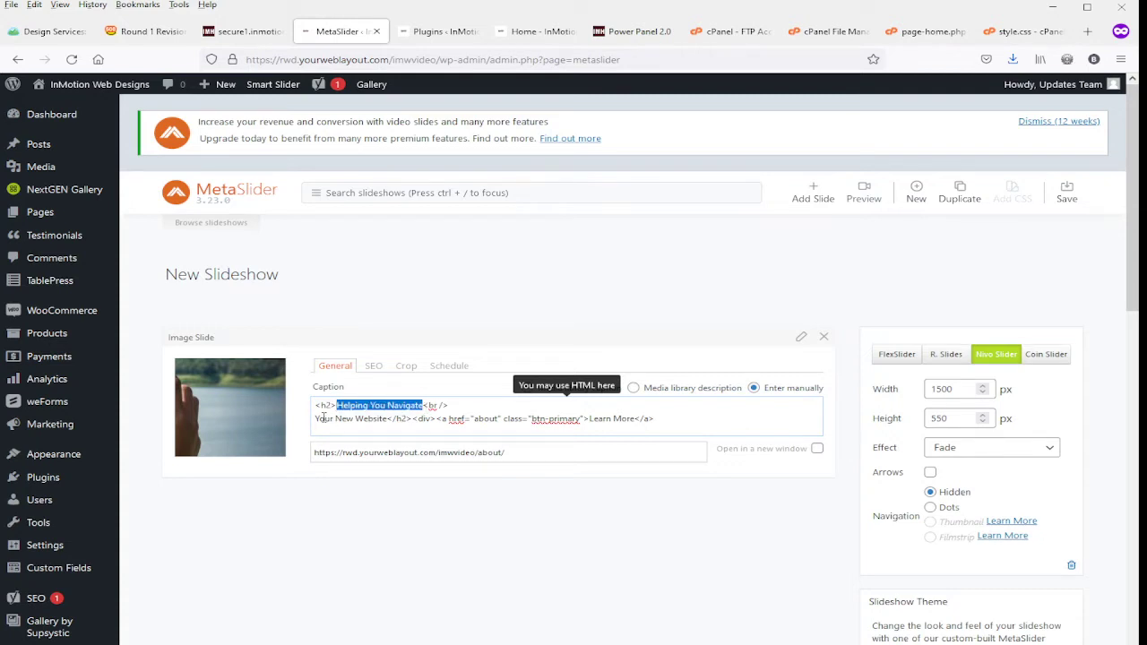
pyautogui.moveTo(316, 419)
pyautogui.mouseDown()
pyautogui.moveTo(388, 419)
pyautogui.moveTo(311, 406)
pyautogui.mouseUp()
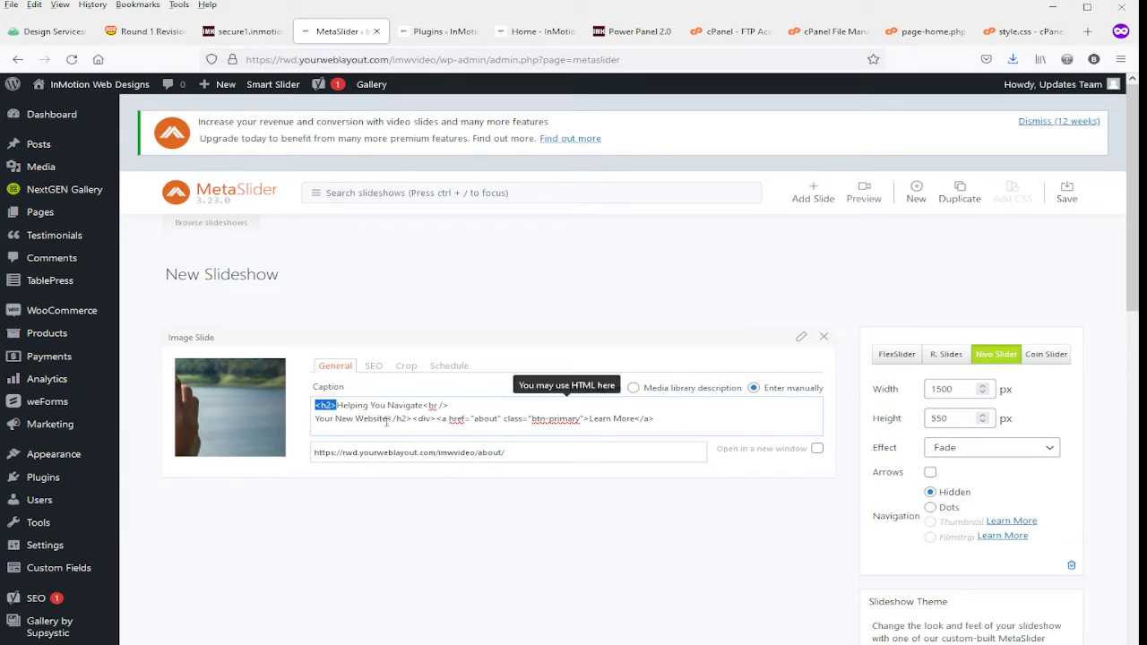
pyautogui.moveTo(388, 419); pyautogui.dragTo(450, 405)
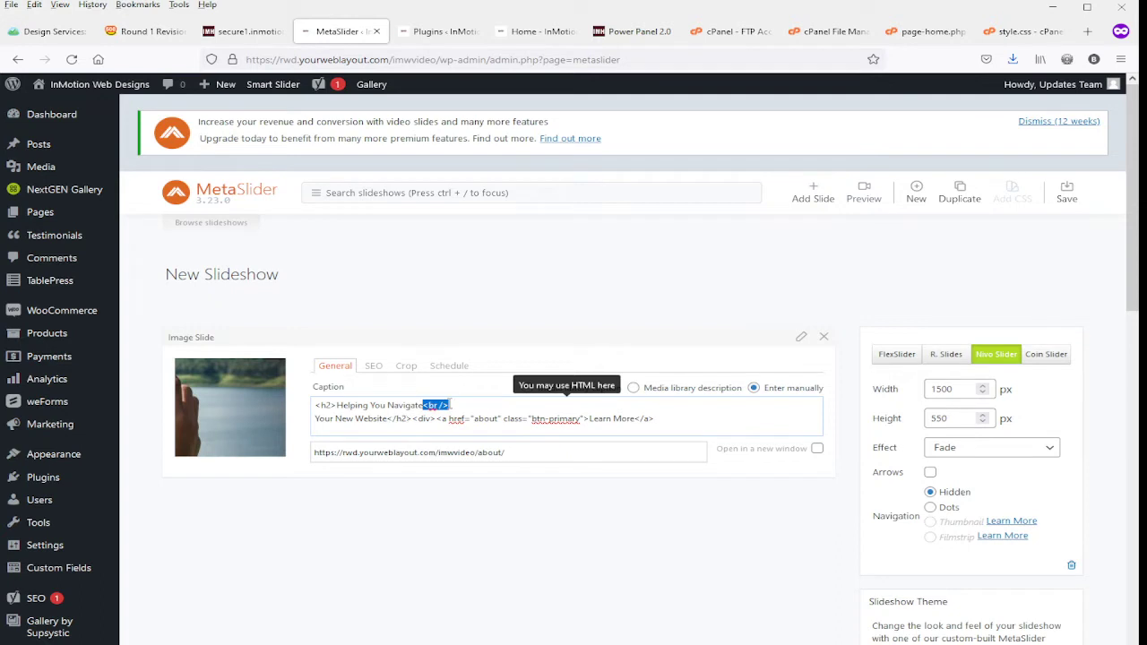
pyautogui.click(547, 21)
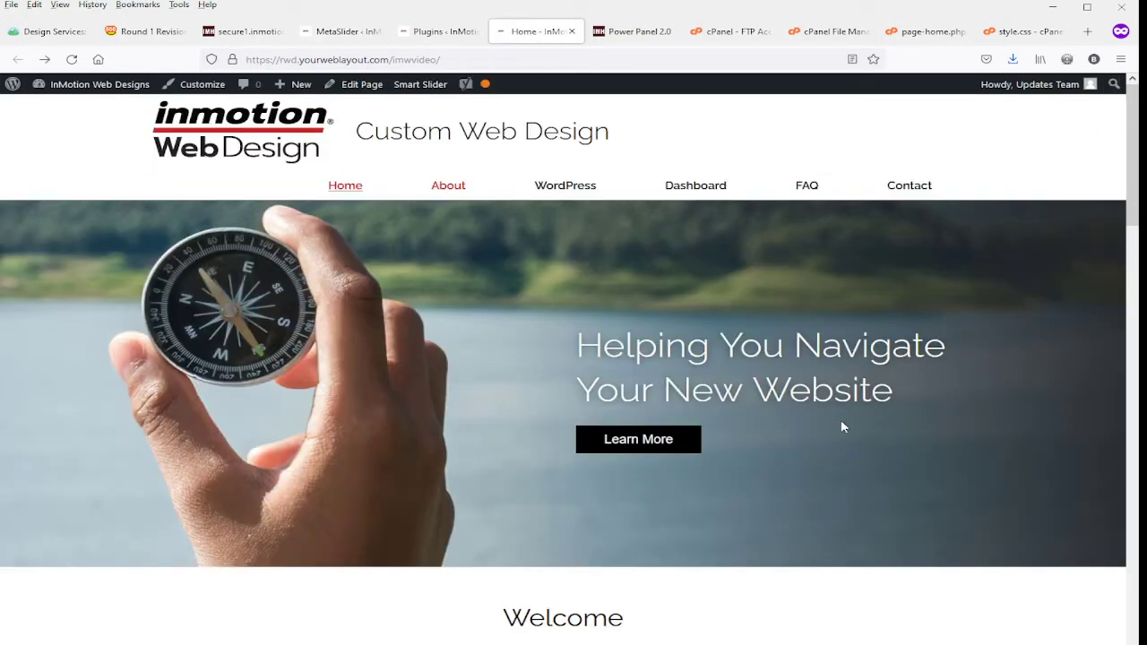
pyautogui.click(333, 31)
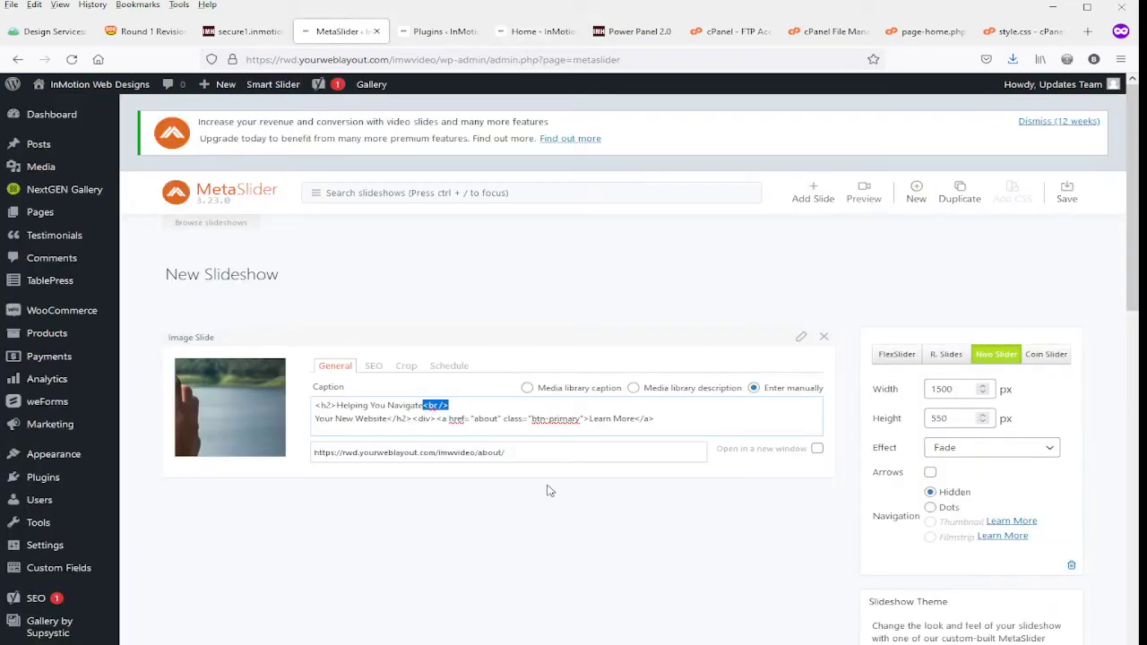
# Add a closing </div> tag after the Learn More link in the slide's caption and check the link's target against the home page banner
pyautogui.moveTo(412, 419); pyautogui.dragTo(662, 419)
pyautogui.click(660, 420)
pyautogui.moveTo(436, 419); pyautogui.dragTo(636, 419)
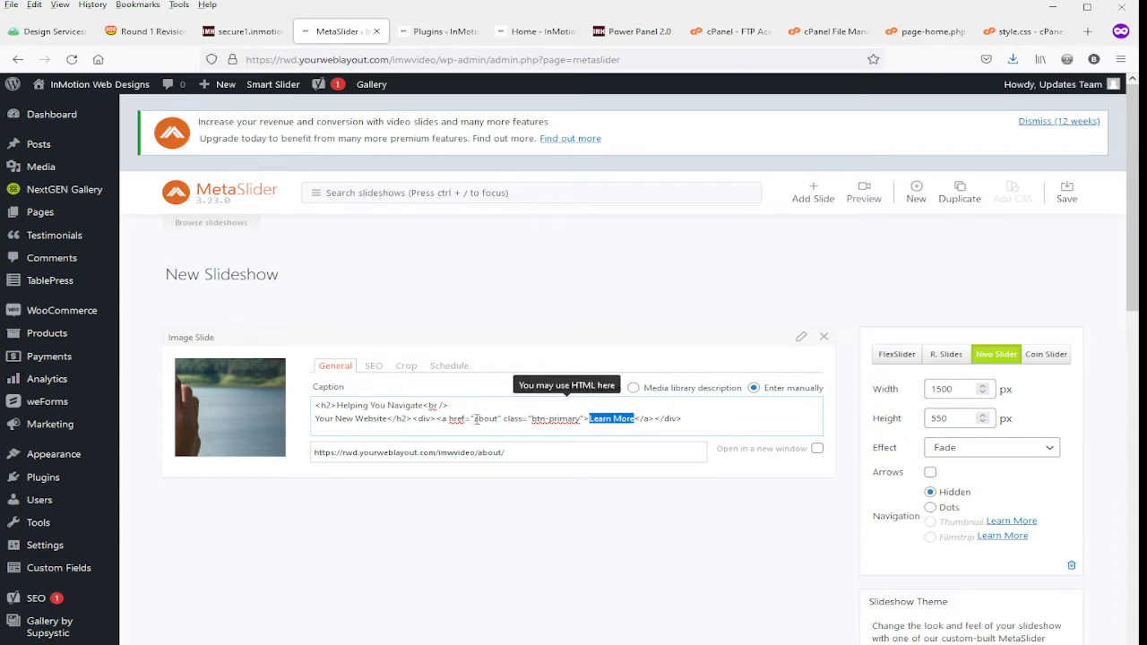
pyautogui.moveTo(474, 418); pyautogui.dragTo(485, 419)
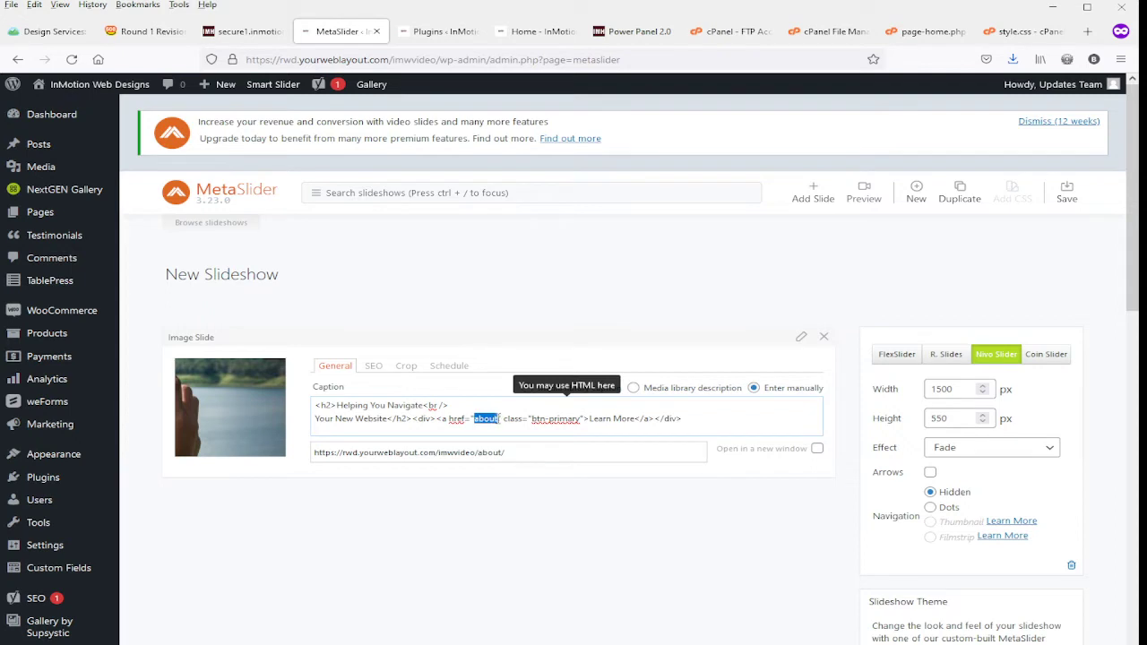
pyautogui.click(531, 33)
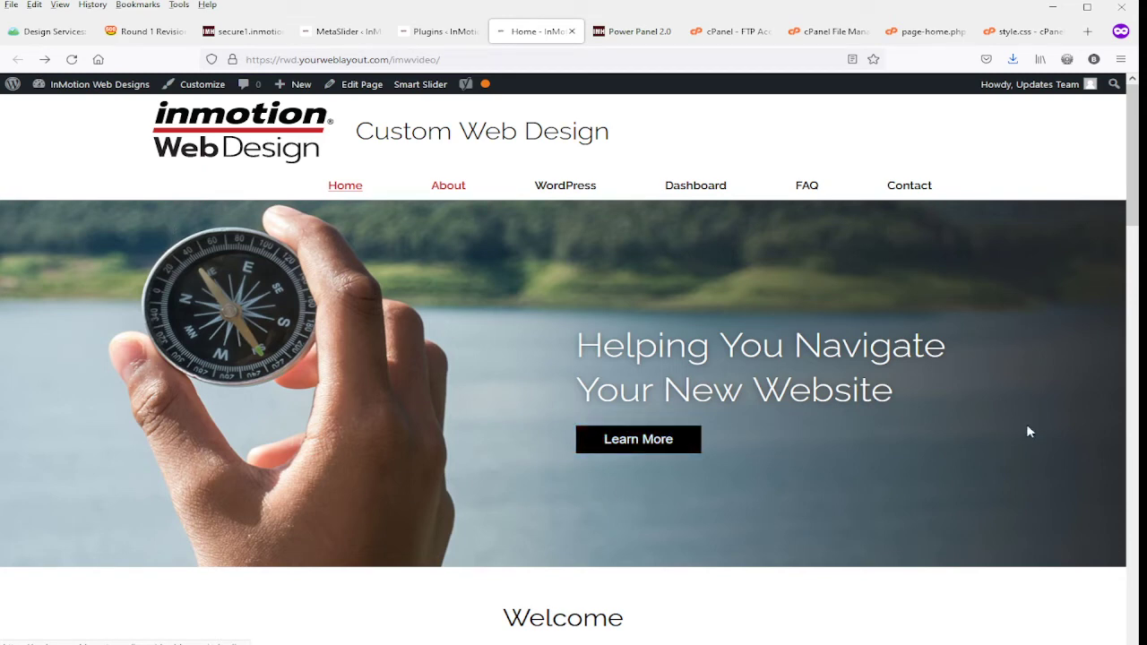
pyautogui.click(340, 33)
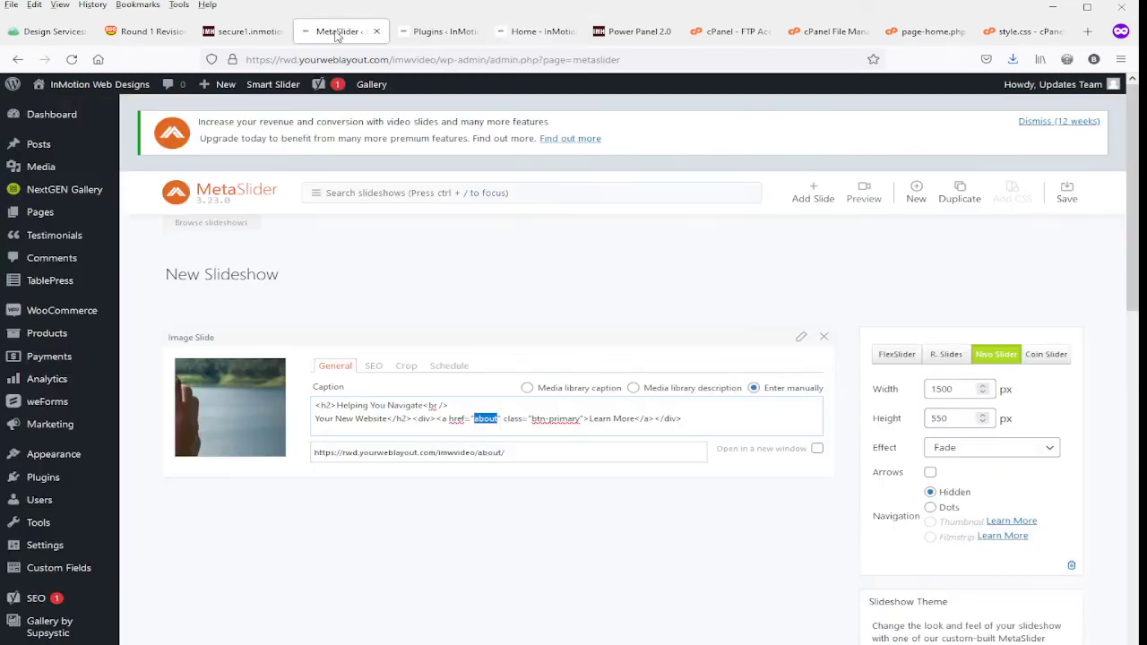
pyautogui.tripleClick(534, 451)
pyautogui.press('BackSpace')
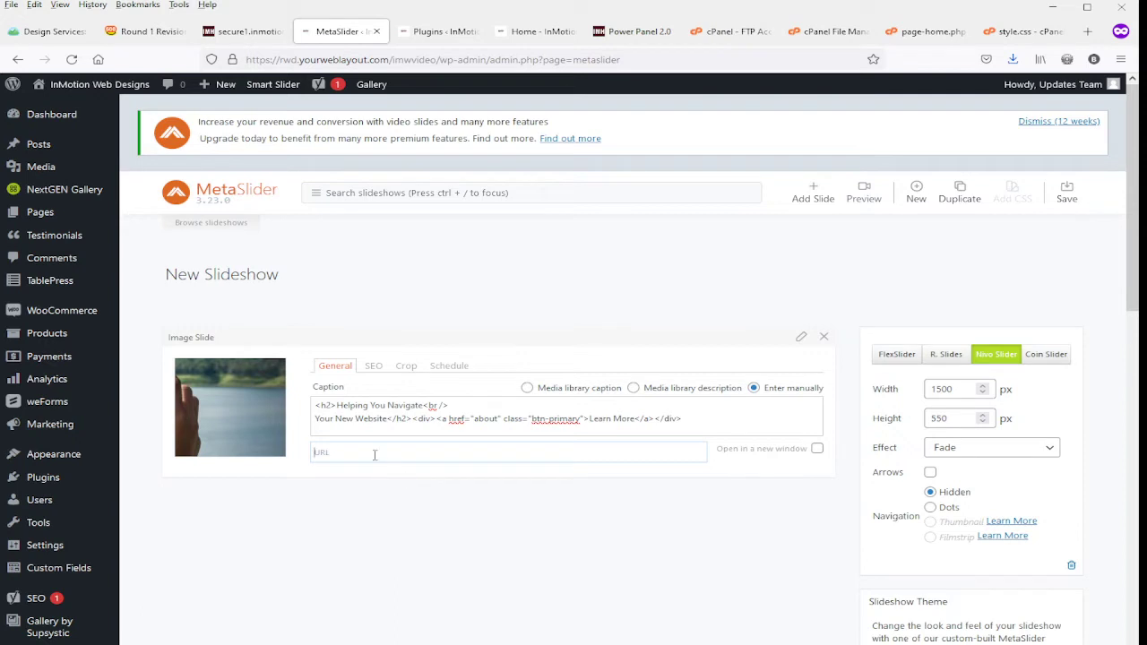
pyautogui.click(538, 31)
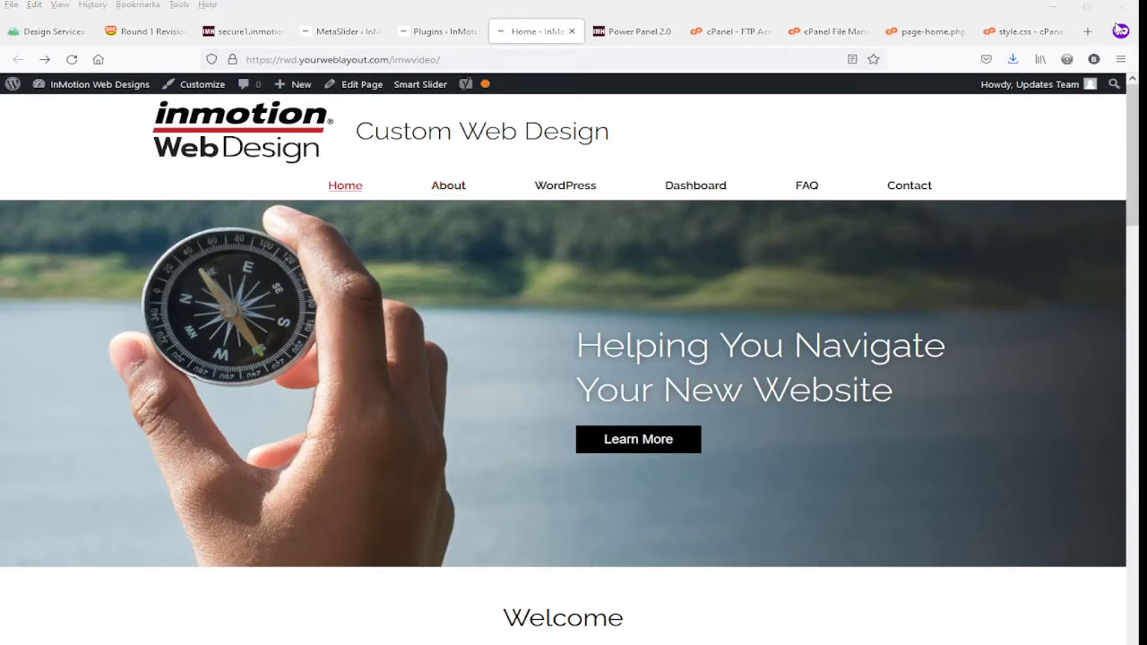
pyautogui.click(450, 192)
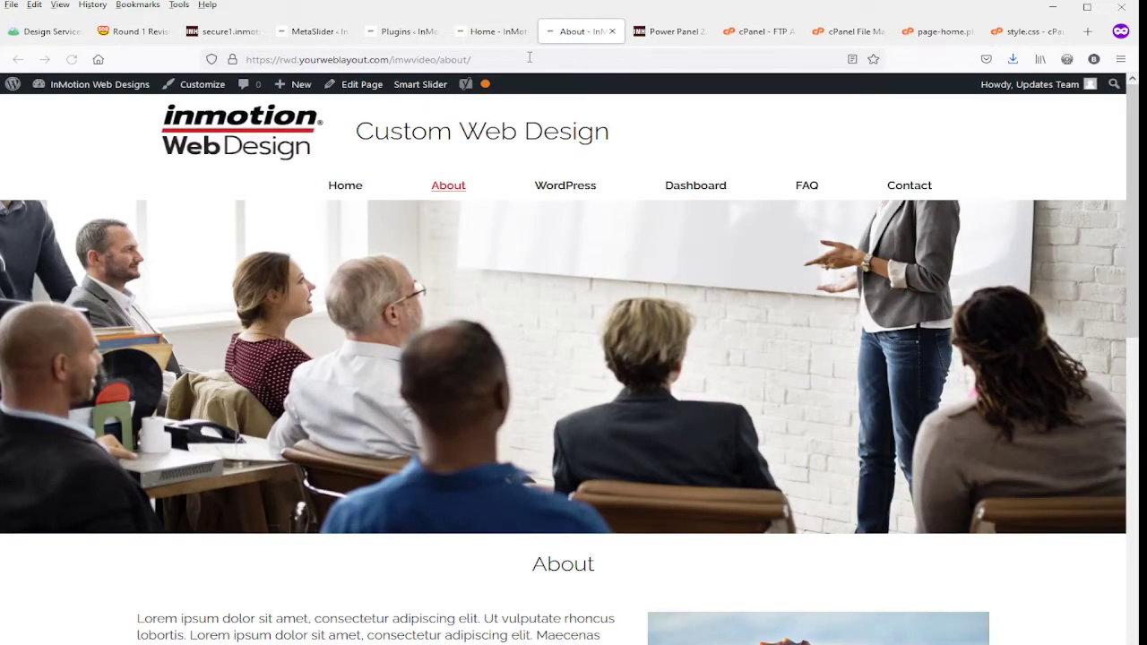
pyautogui.click(529, 58)
pyautogui.hotkey('ctrl', 'c')
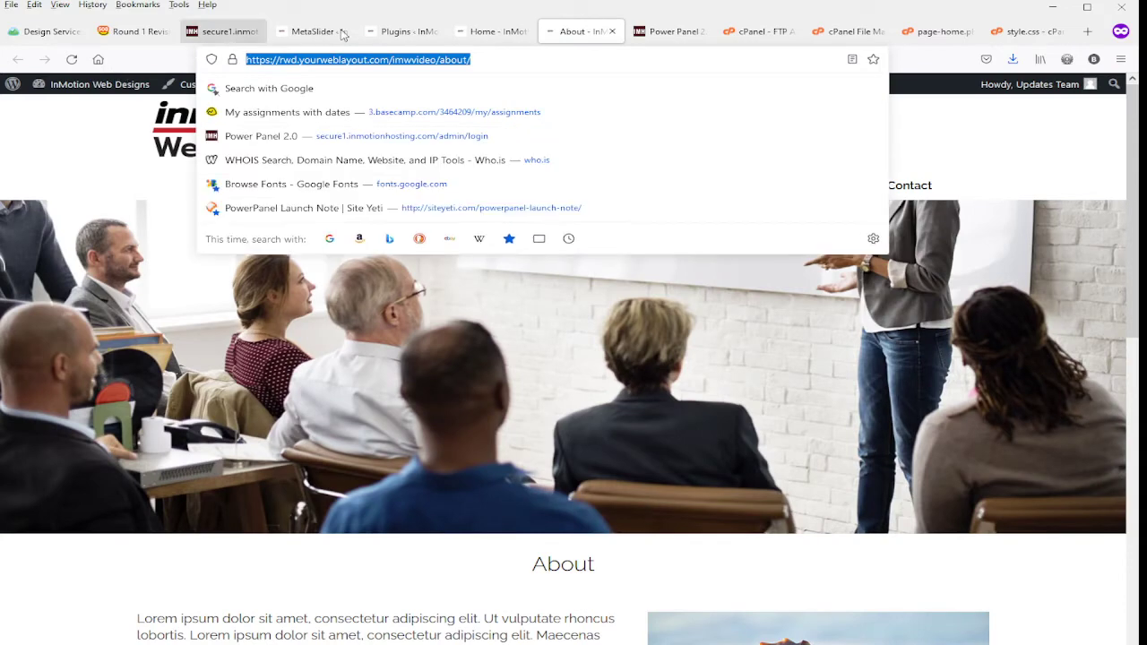
pyautogui.click(328, 34)
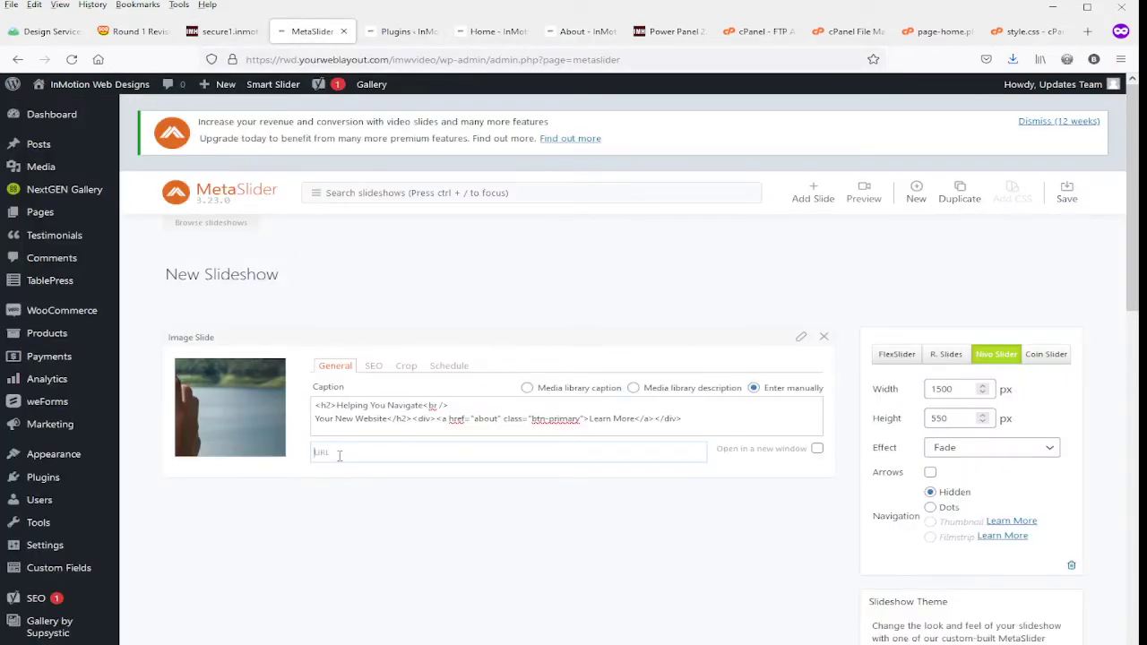
pyautogui.hotkey('ctrl', 'v')
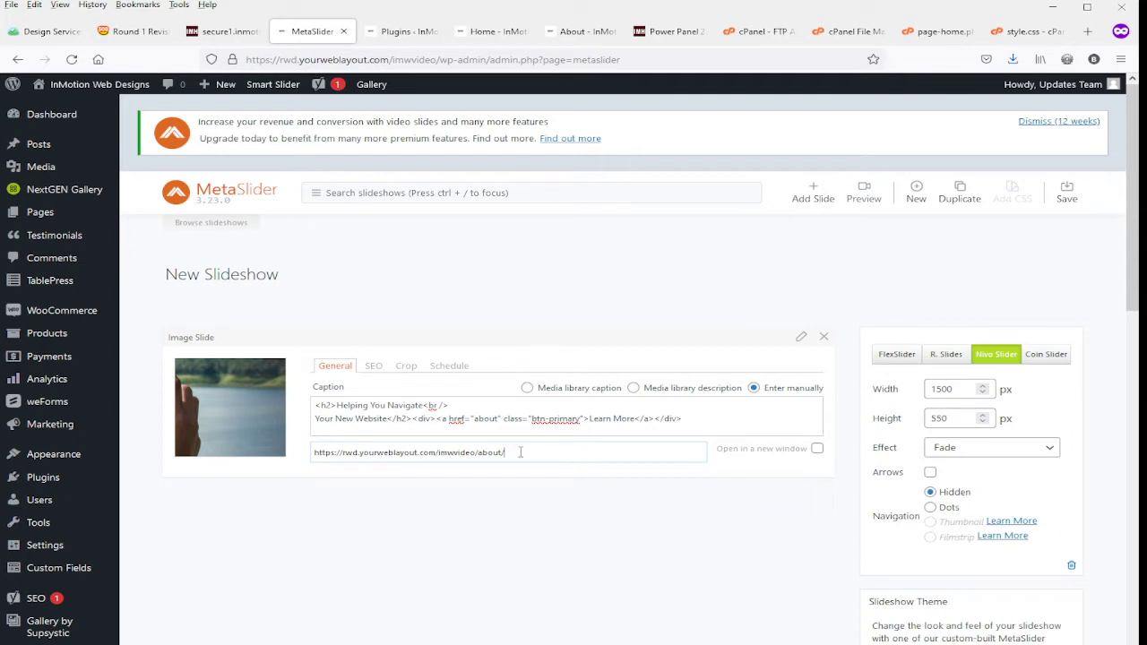
# Try the slide's new-window link option and the media library caption source, and return the caption to manual entry
pyautogui.moveTo(520, 453); pyautogui.dragTo(282, 477)
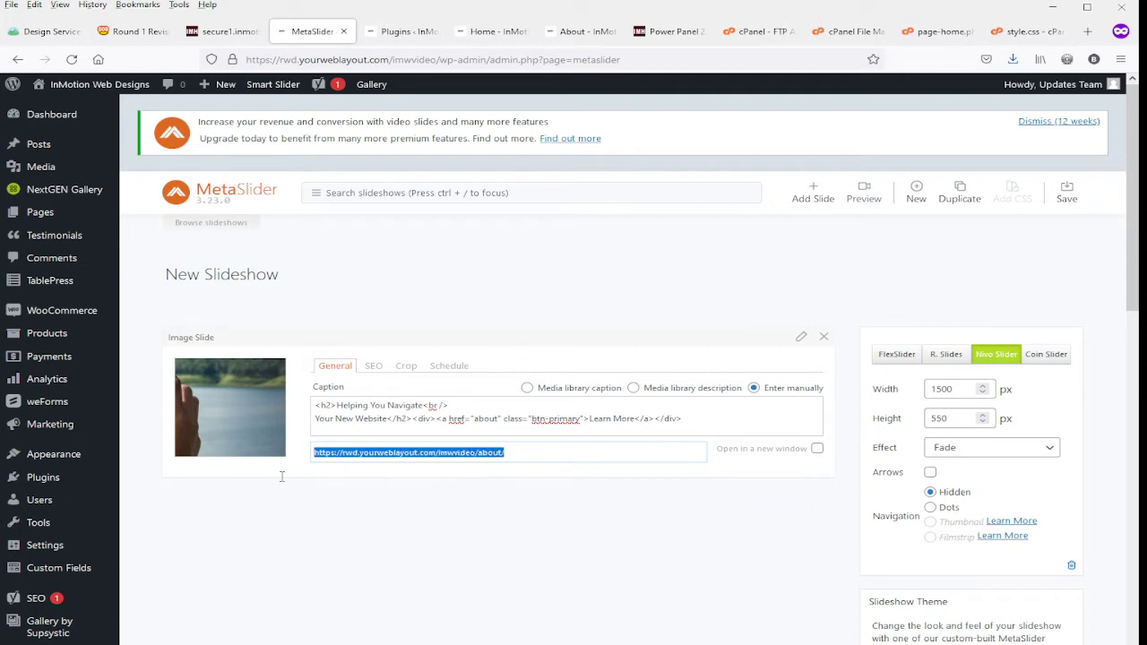
pyautogui.click(784, 467)
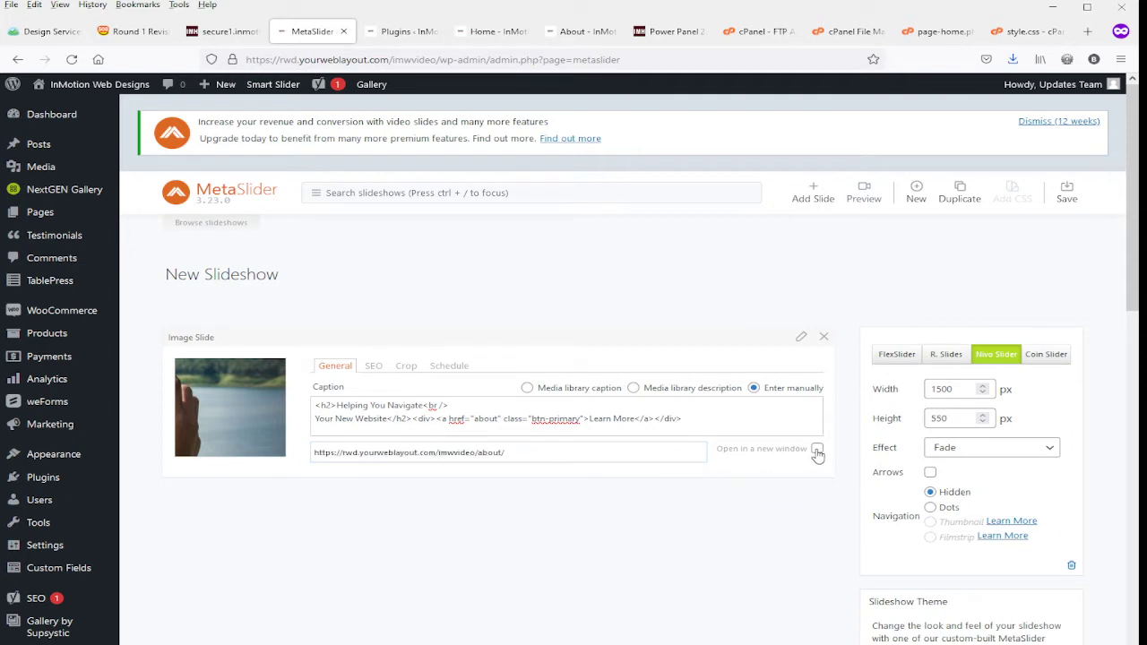
pyautogui.click(817, 451)
pyautogui.click(818, 449)
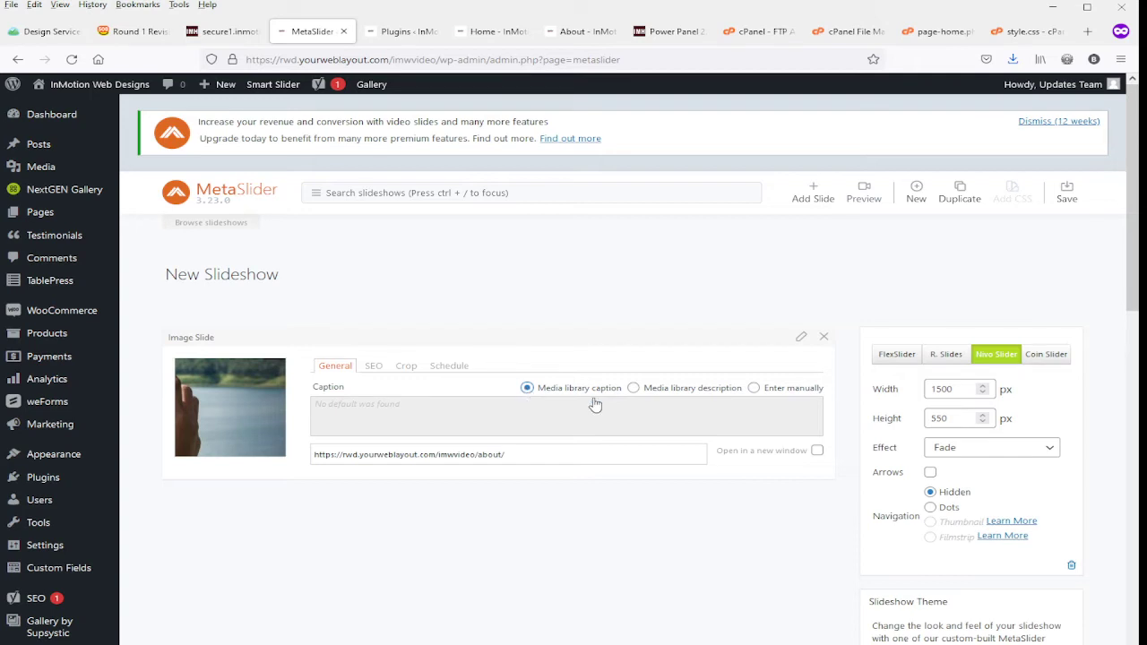
pyautogui.click(756, 391)
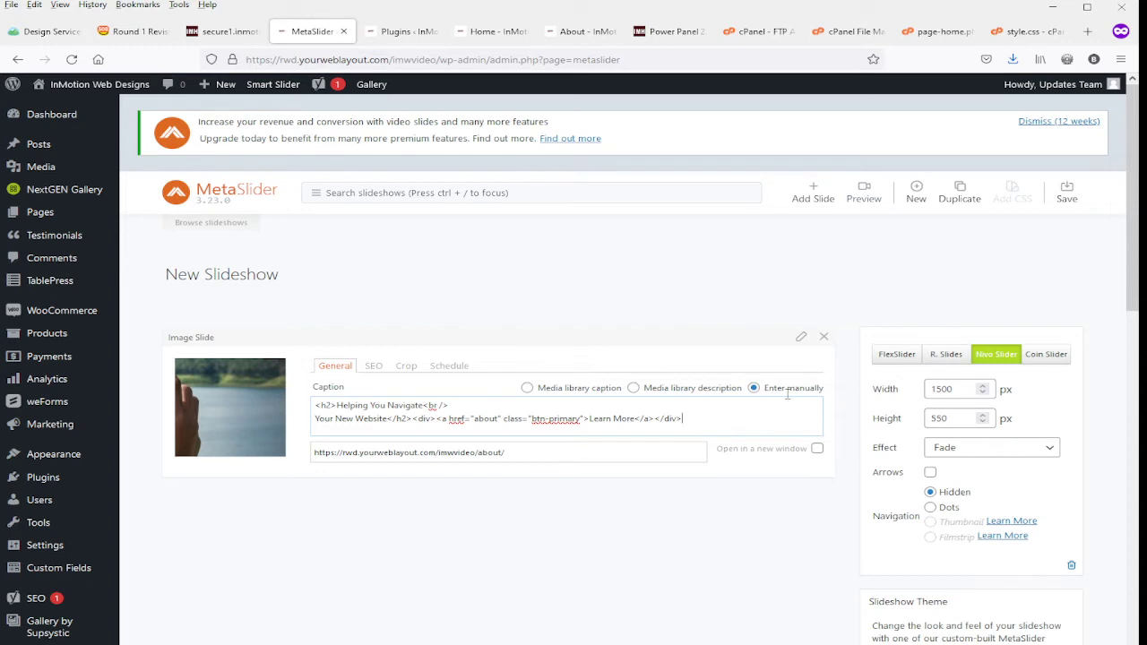
# Add the night bridge photo from the media library to the slideshow as a new image slide
pyautogui.click(809, 198)
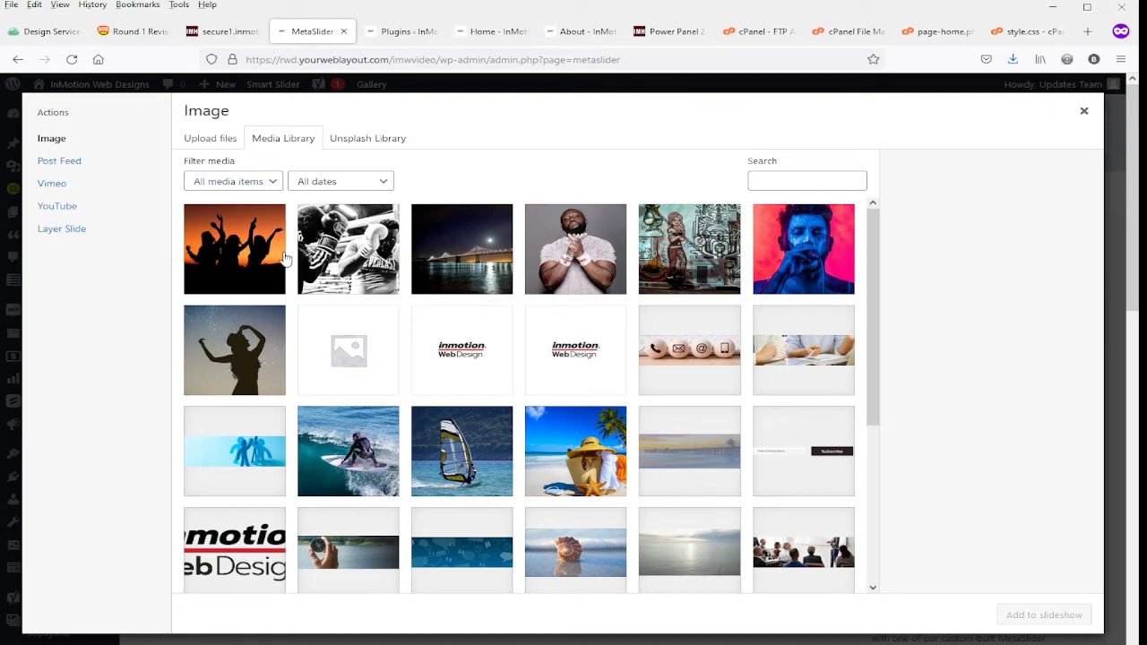
pyautogui.click(498, 276)
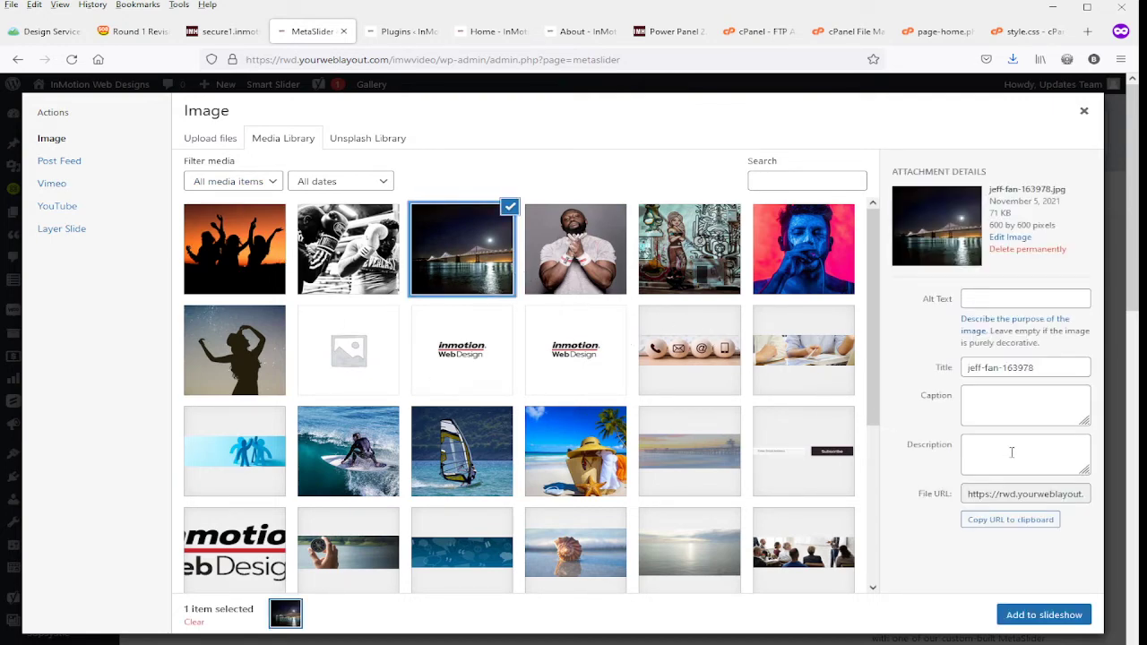
pyautogui.click(1033, 619)
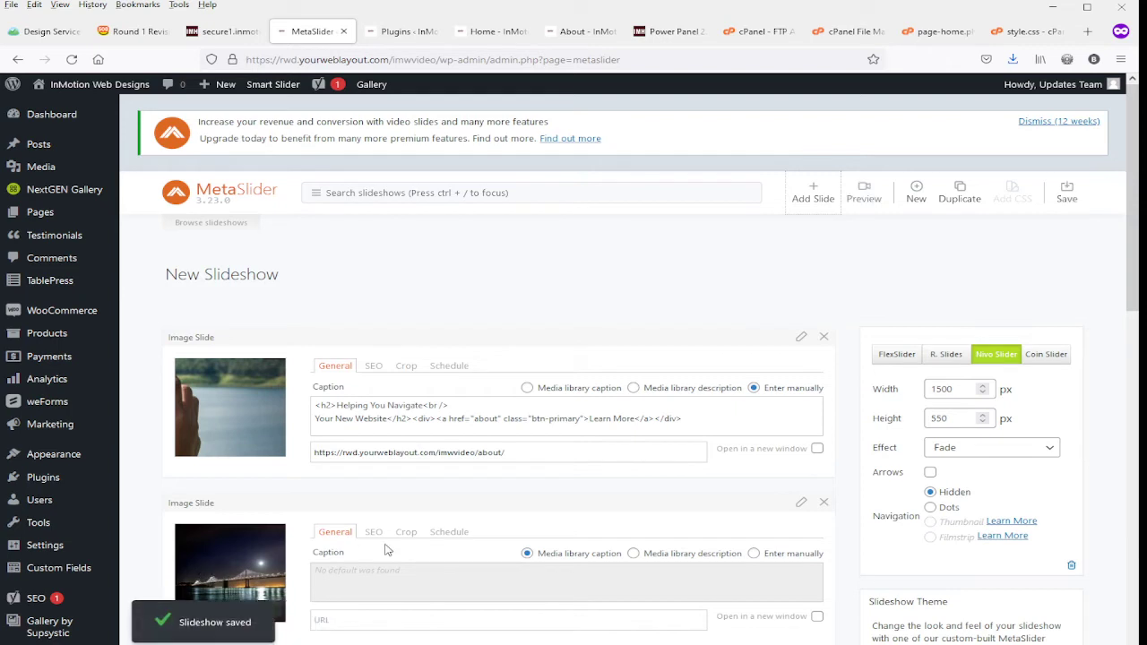
# Switch the night bridge slide's caption to manual entry and copy the compass slide's caption text into it
pyautogui.click(753, 553)
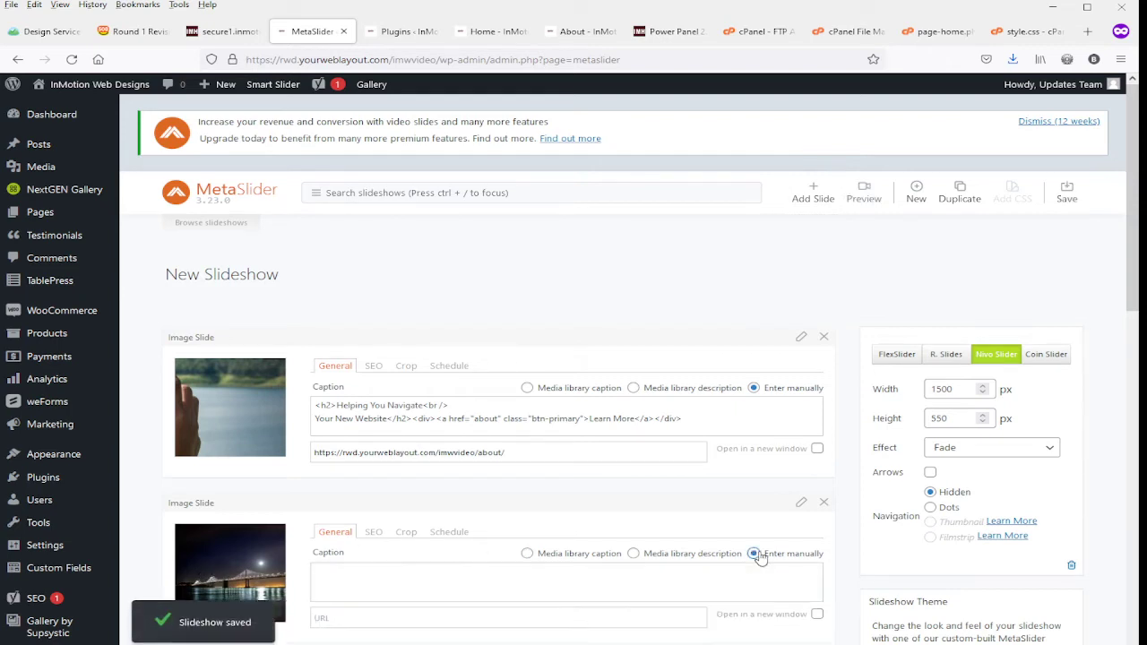
pyautogui.hotkey('ctrl', 'a')
pyautogui.hotkey('ctrl', 'c')
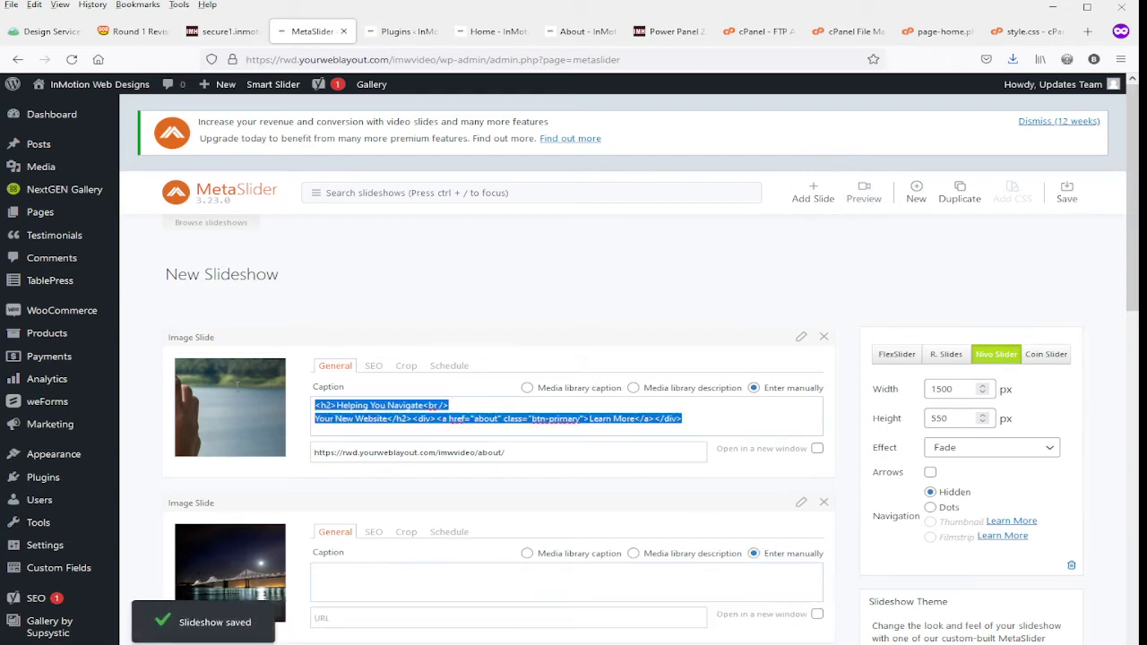
pyautogui.click(353, 579)
pyautogui.hotkey('ctrl', 'v')
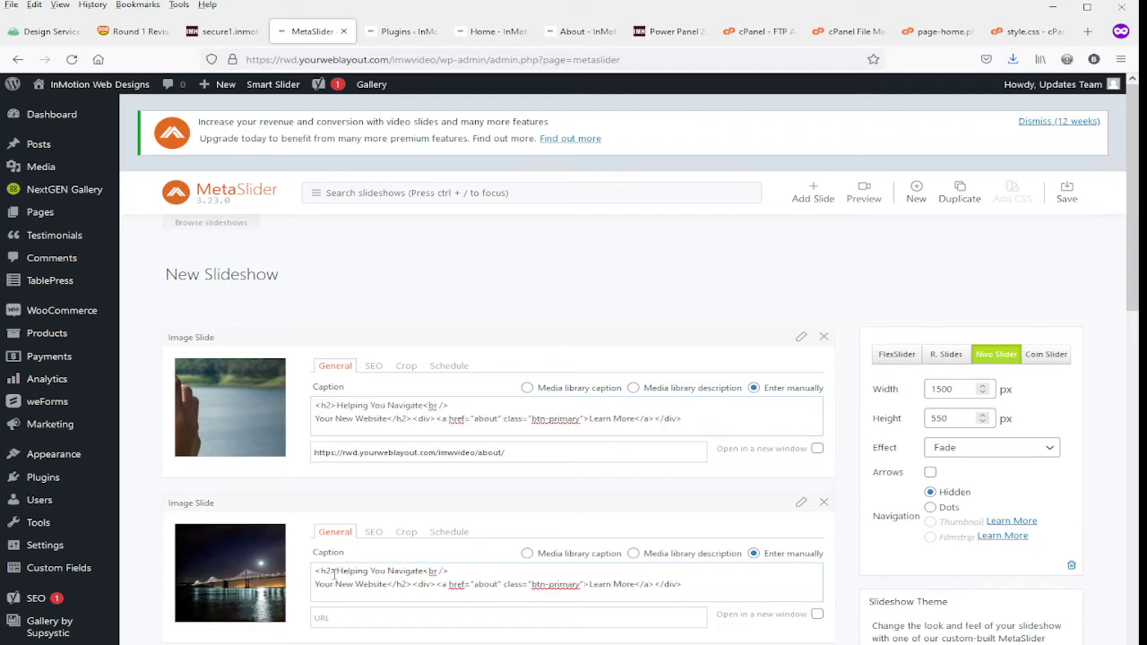
pyautogui.moveTo(337, 571); pyautogui.dragTo(419, 574)
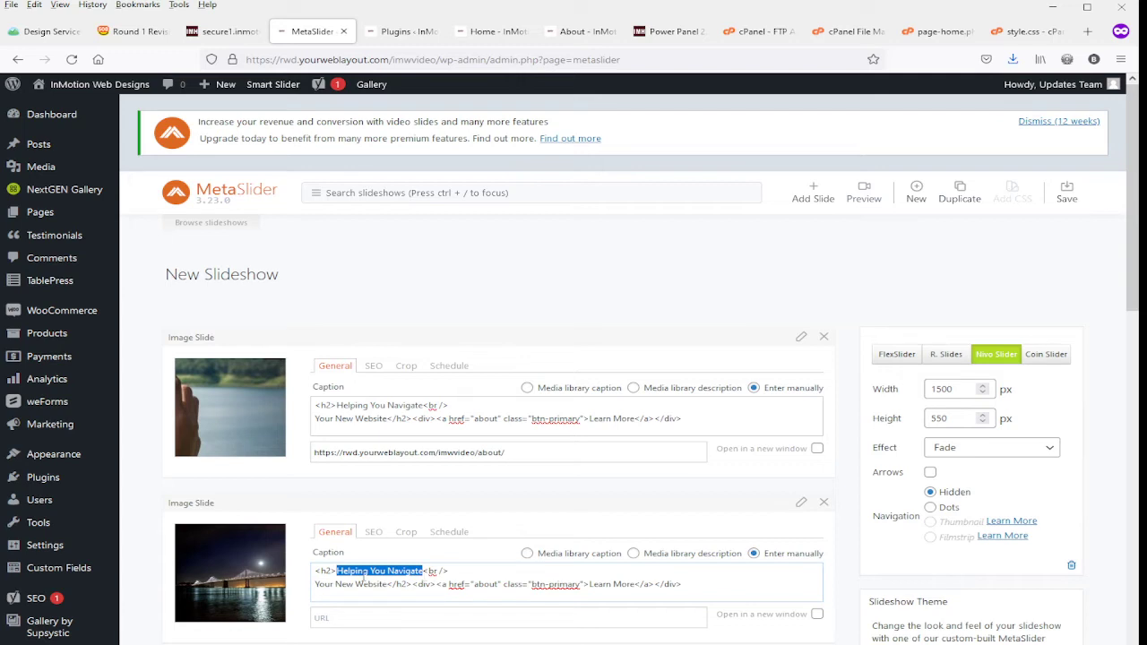
pyautogui.moveTo(316, 583); pyautogui.dragTo(387, 584)
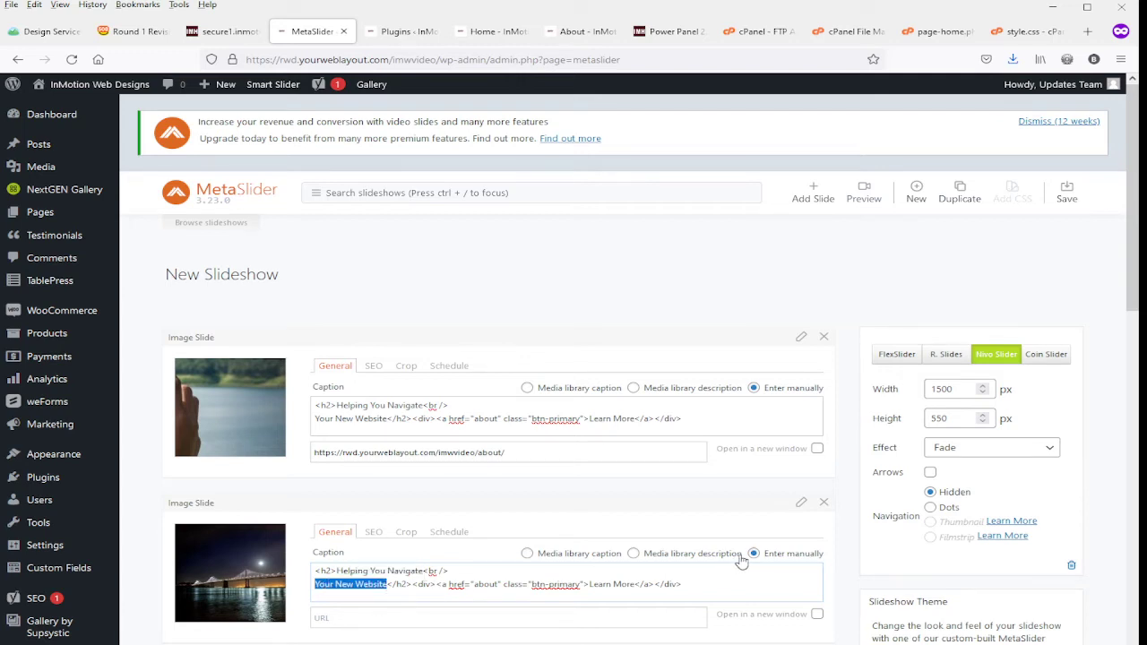
pyautogui.scroll(-1, 742, 561)
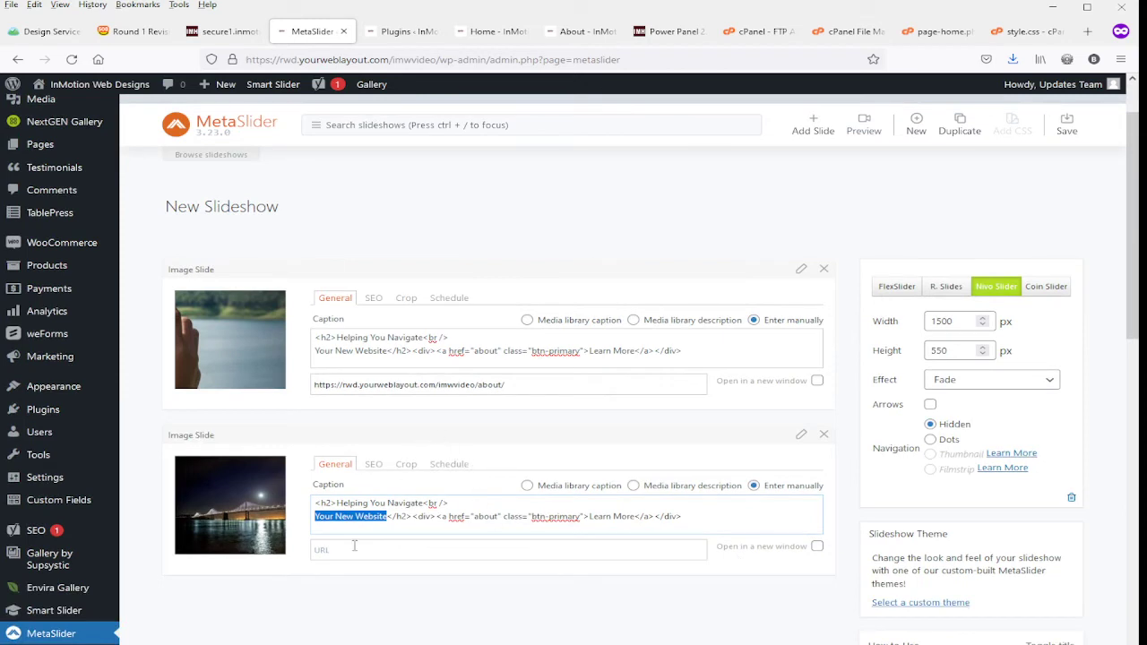
pyautogui.click(348, 548)
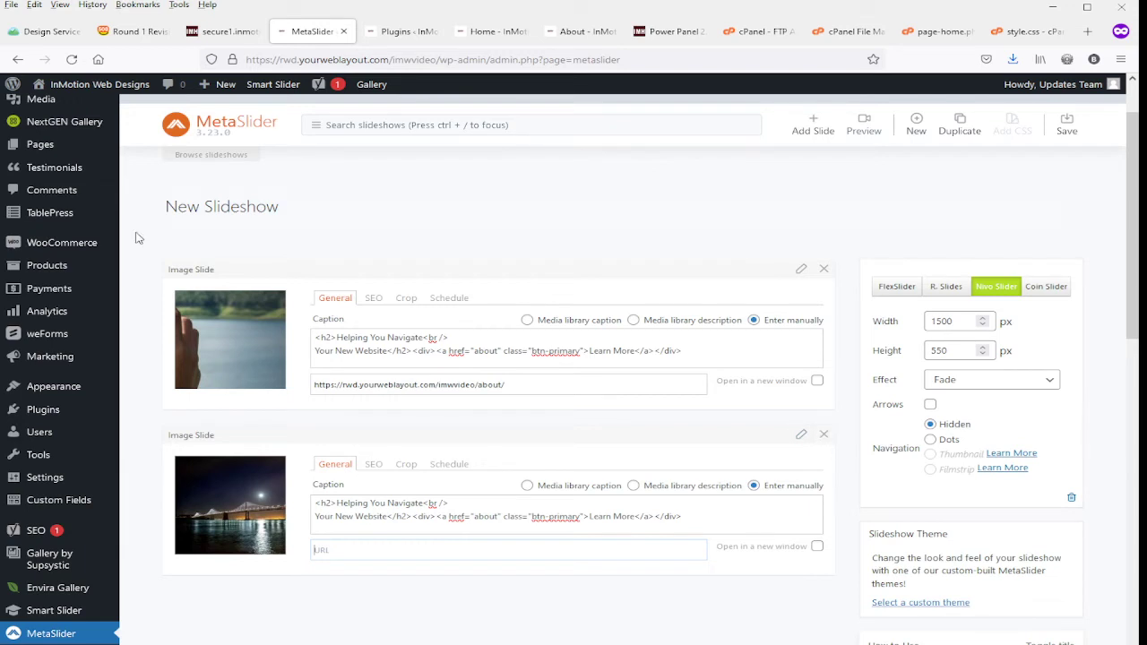
# Try moving the night bridge slide to first place, restore the original order, and remove that slide from the slideshow
pyautogui.moveTo(185, 442); pyautogui.dragTo(184, 274)
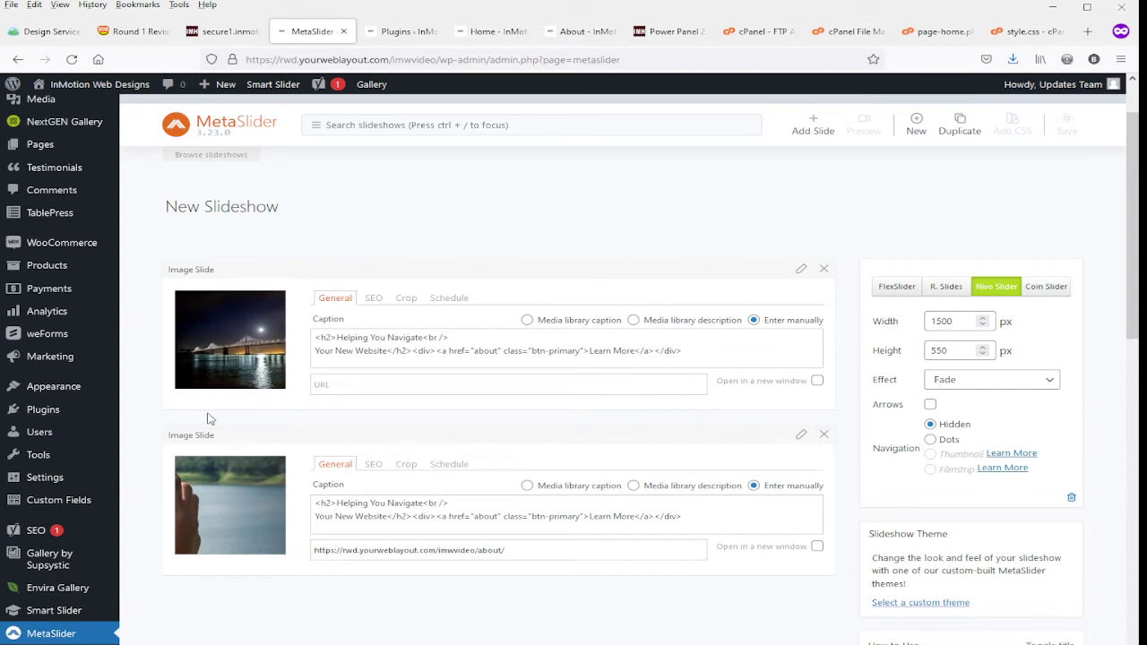
pyautogui.moveTo(198, 435); pyautogui.dragTo(207, 262)
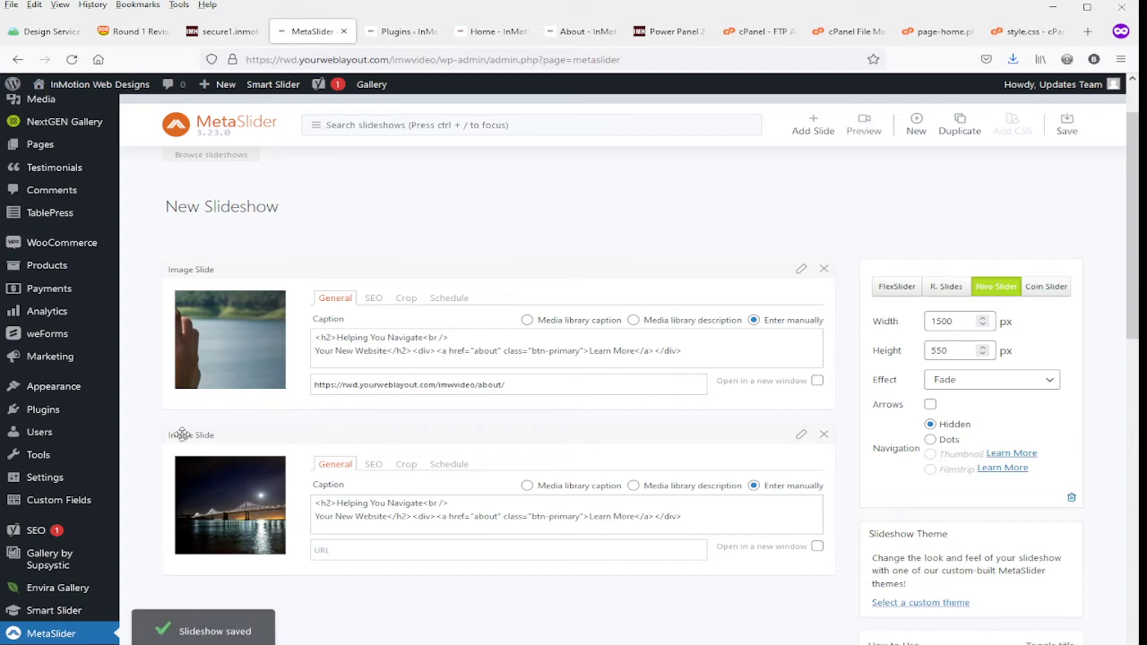
pyautogui.click(823, 435)
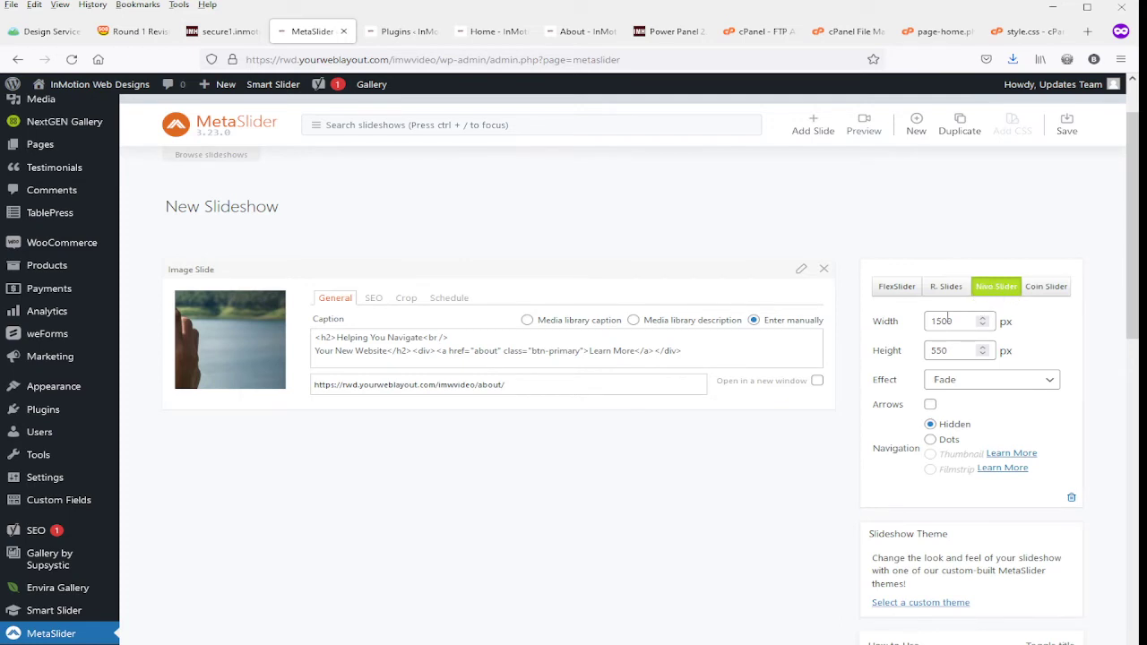
# Review the slideshow's width and height, and try the Arrows option, checking the home page banner before turning it back off
pyautogui.moveTo(955, 321); pyautogui.dragTo(927, 350)
pyautogui.scroll(-3, 997, 387)
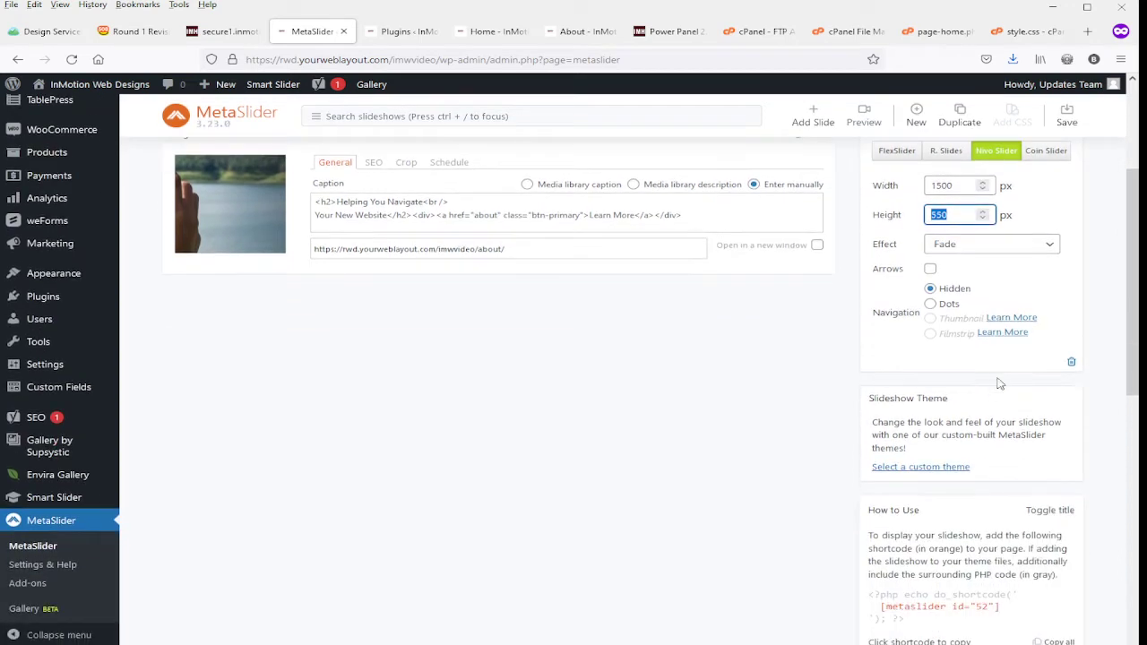
pyautogui.click(930, 271)
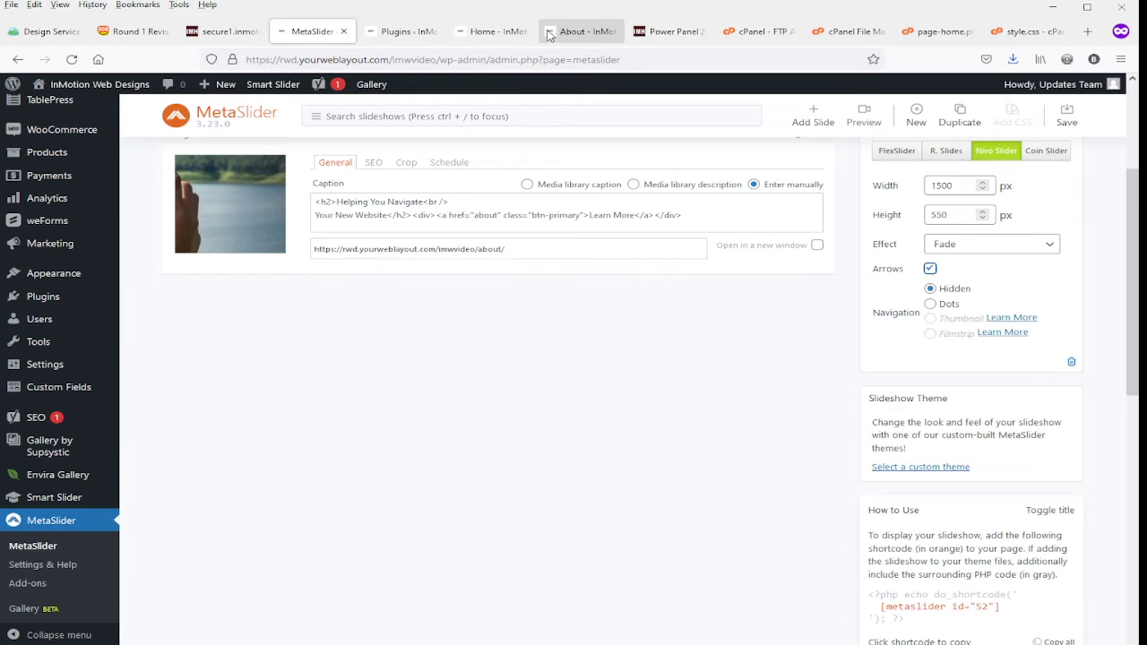
pyautogui.click(467, 32)
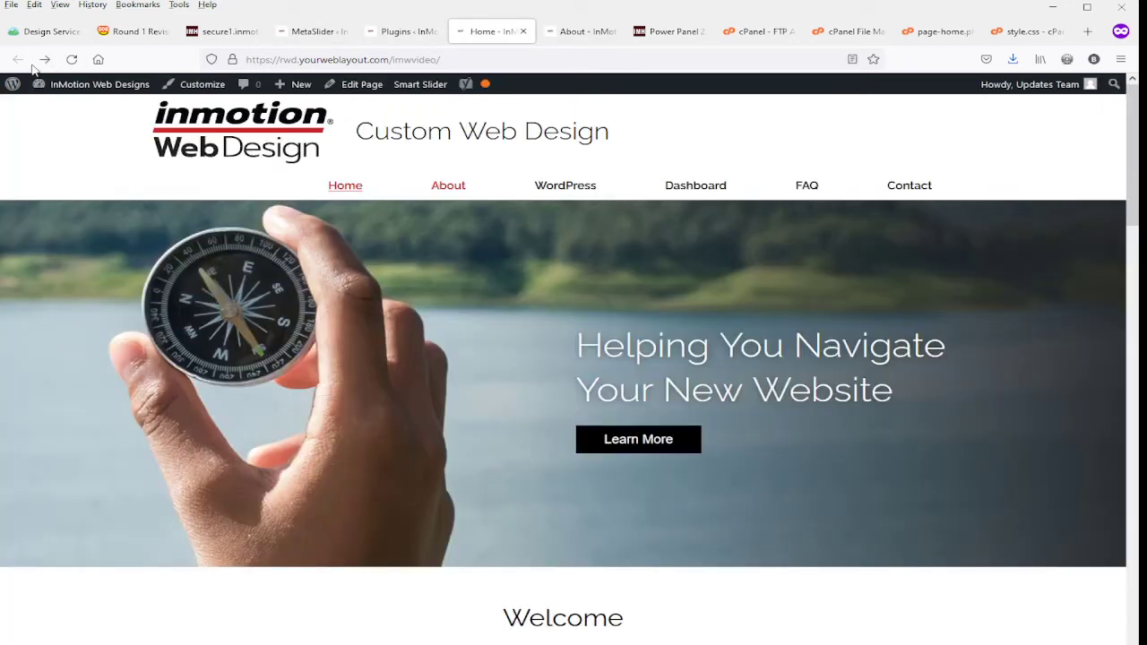
pyautogui.click(72, 59)
pyautogui.click(311, 31)
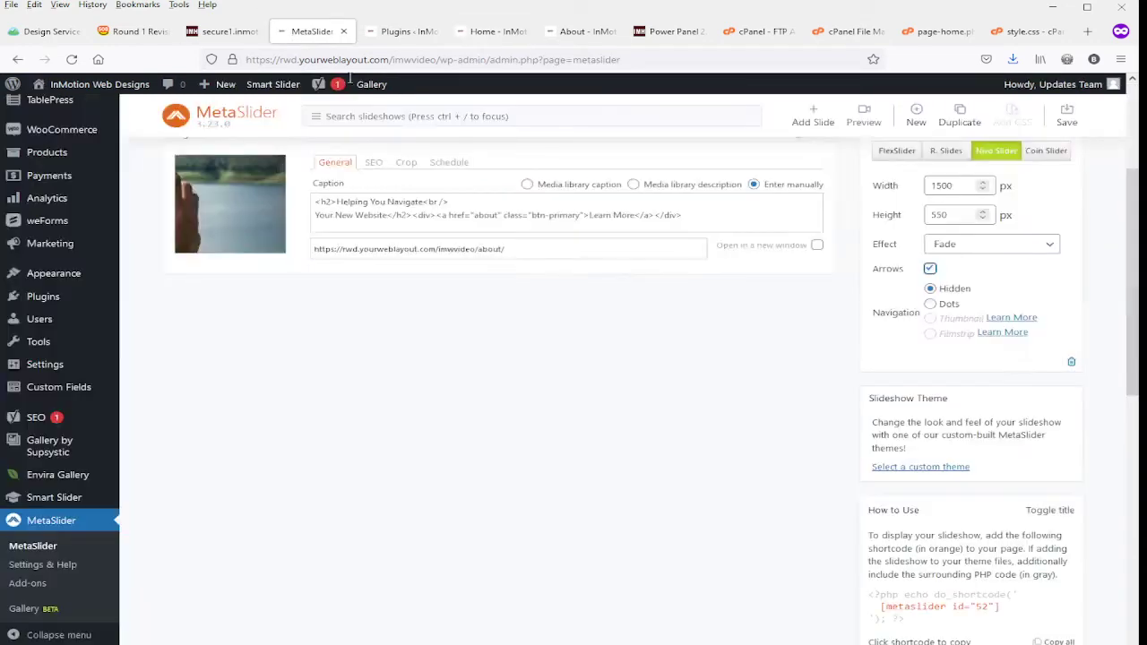
pyautogui.click(931, 270)
# Turn on auto play in the slideshow's advanced settings and review the slide delay and animation speed
pyautogui.scroll(-5, 1045, 346)
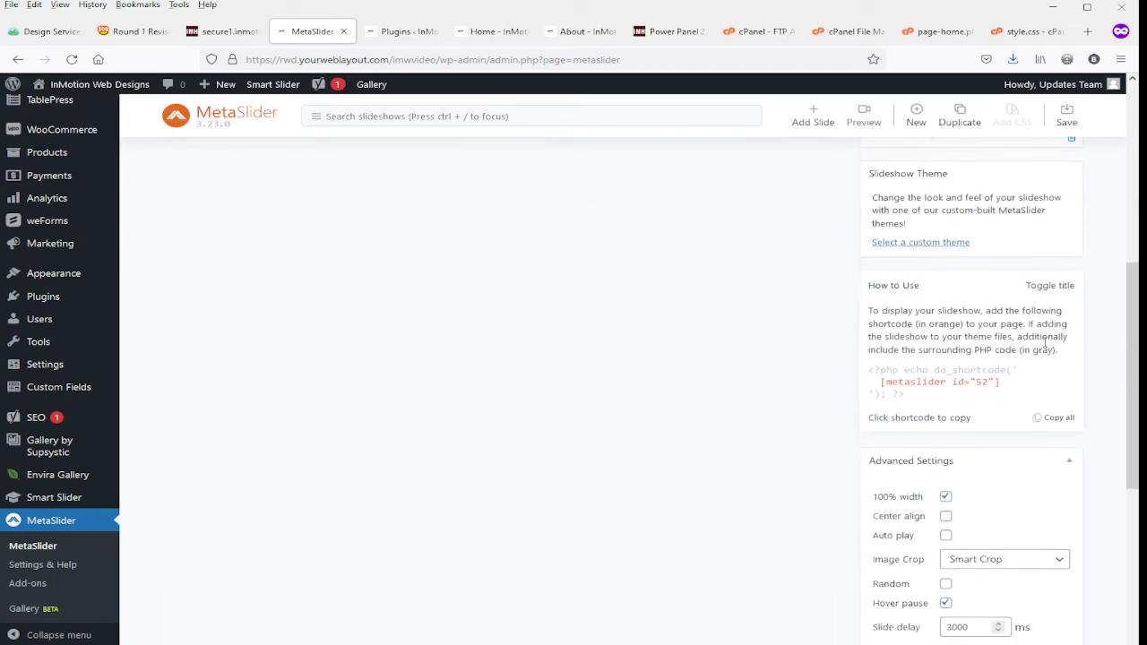
pyautogui.scroll(-4, 1045, 346)
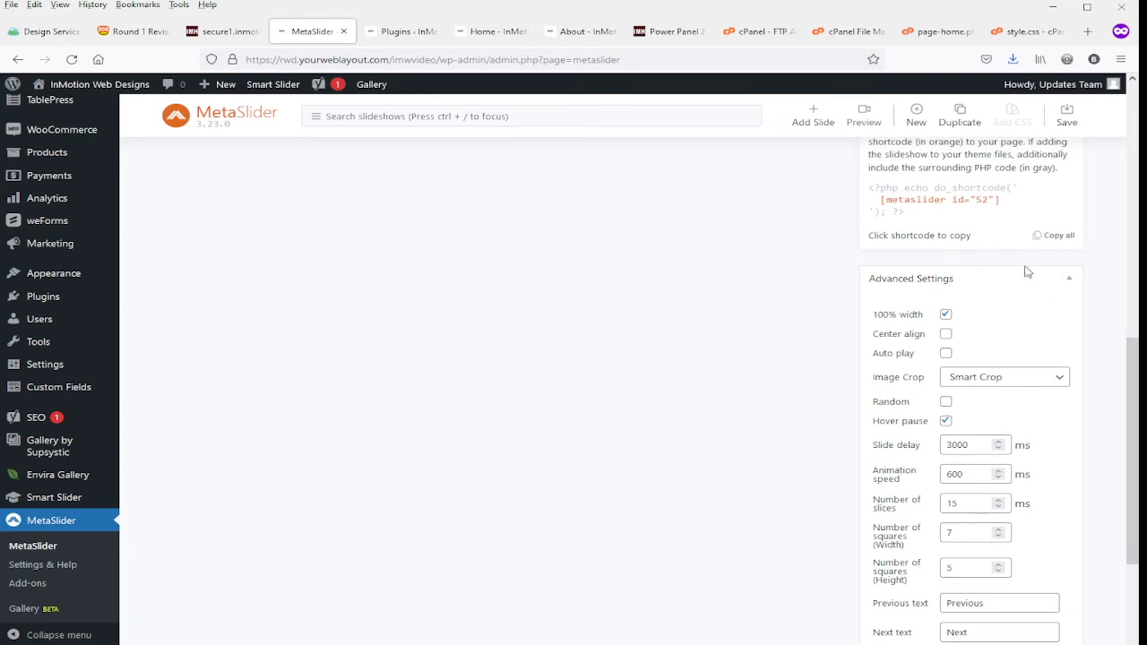
pyautogui.click(1067, 284)
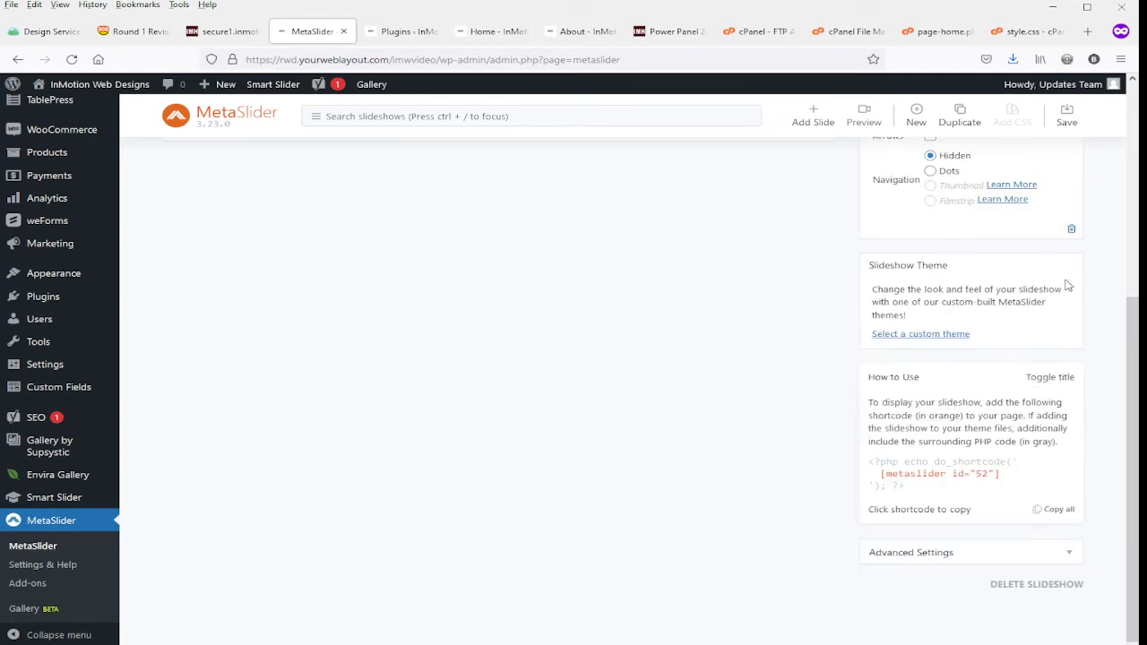
pyautogui.click(1072, 556)
pyautogui.scroll(-2, 1040, 542)
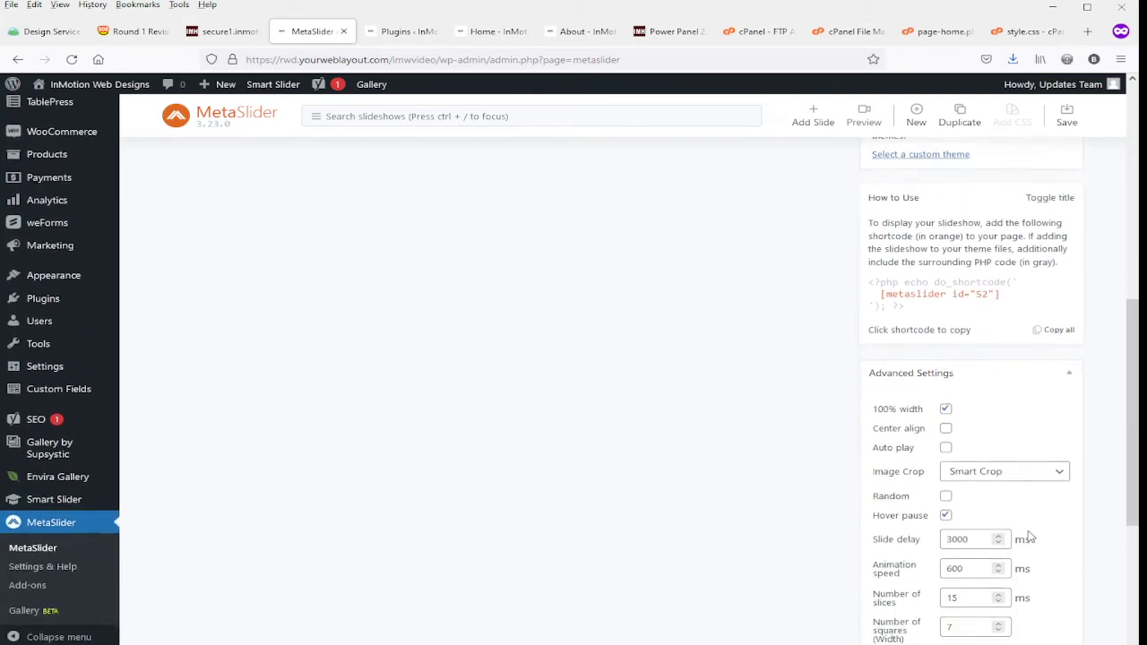
pyautogui.scroll(-1, 1029, 536)
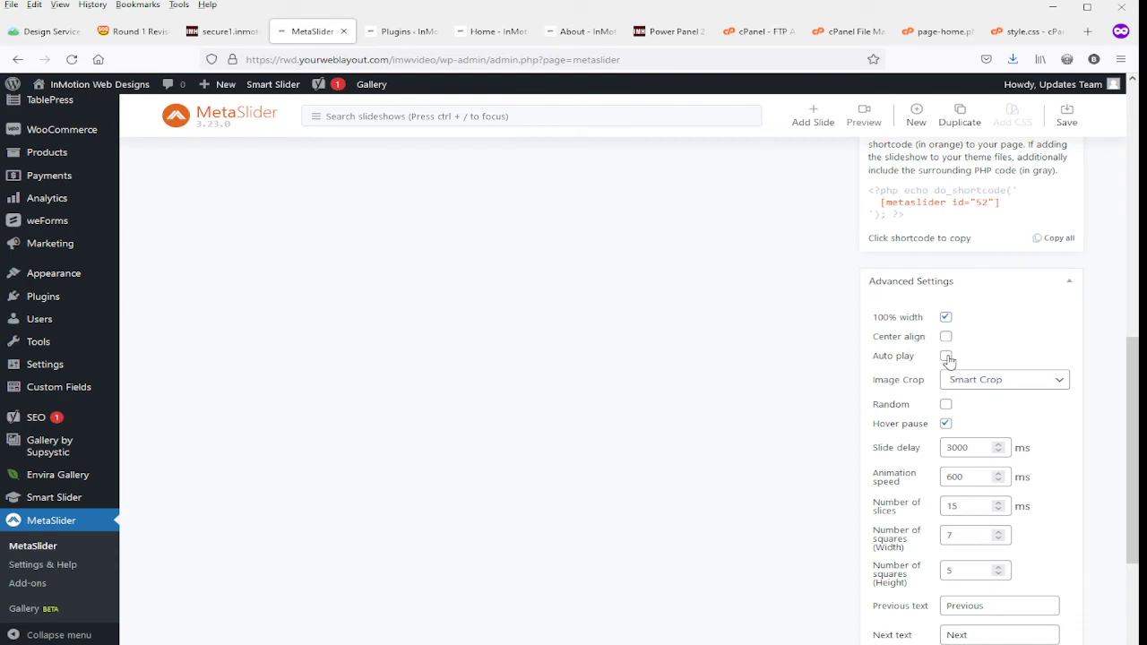
pyautogui.click(946, 356)
pyautogui.moveTo(975, 448); pyautogui.dragTo(938, 444)
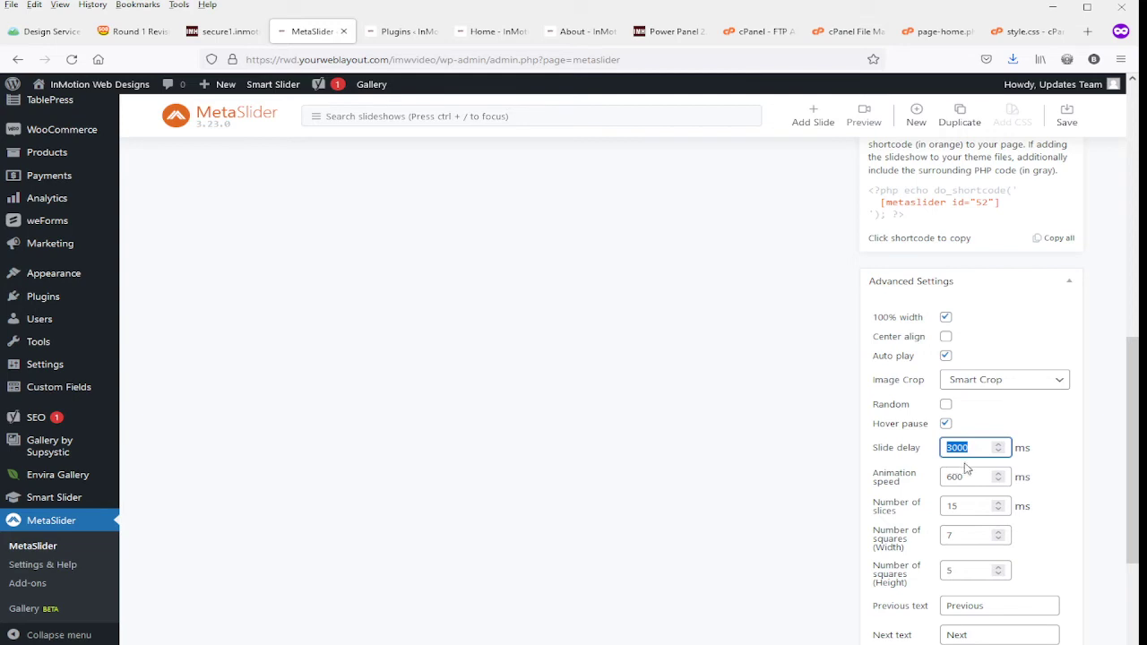
pyautogui.click(953, 448)
pyautogui.click(975, 480)
pyautogui.moveTo(973, 479); pyautogui.dragTo(943, 479)
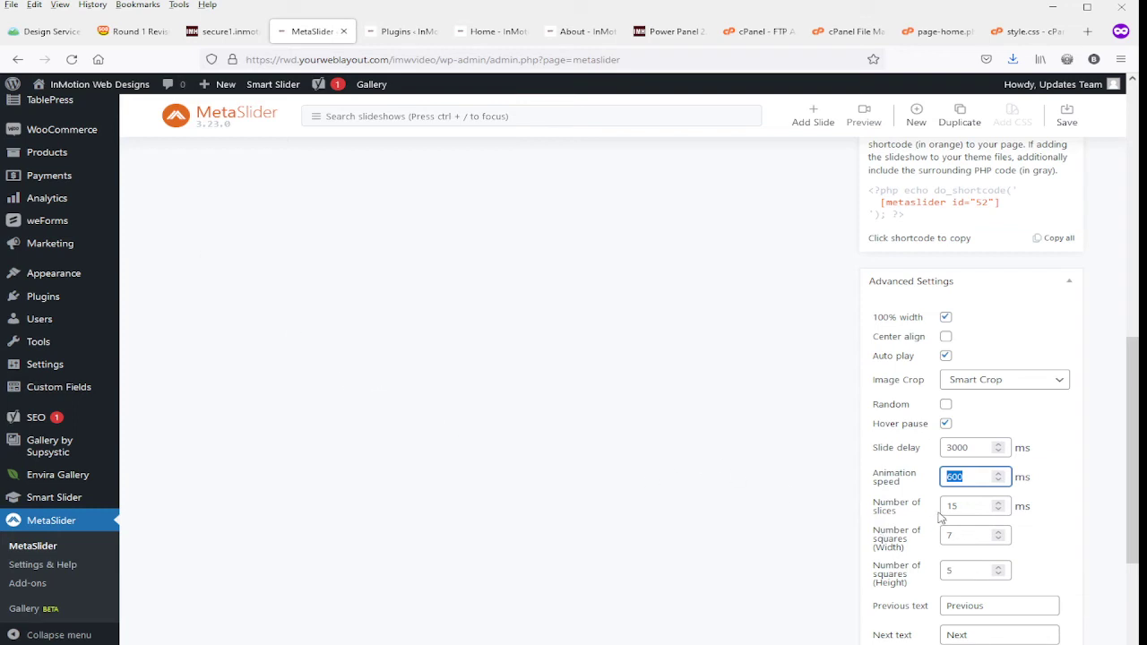
# Look through the remaining advanced settings, set the animation speed to 700 ms, and turn auto play off
pyautogui.scroll(-3, 977, 507)
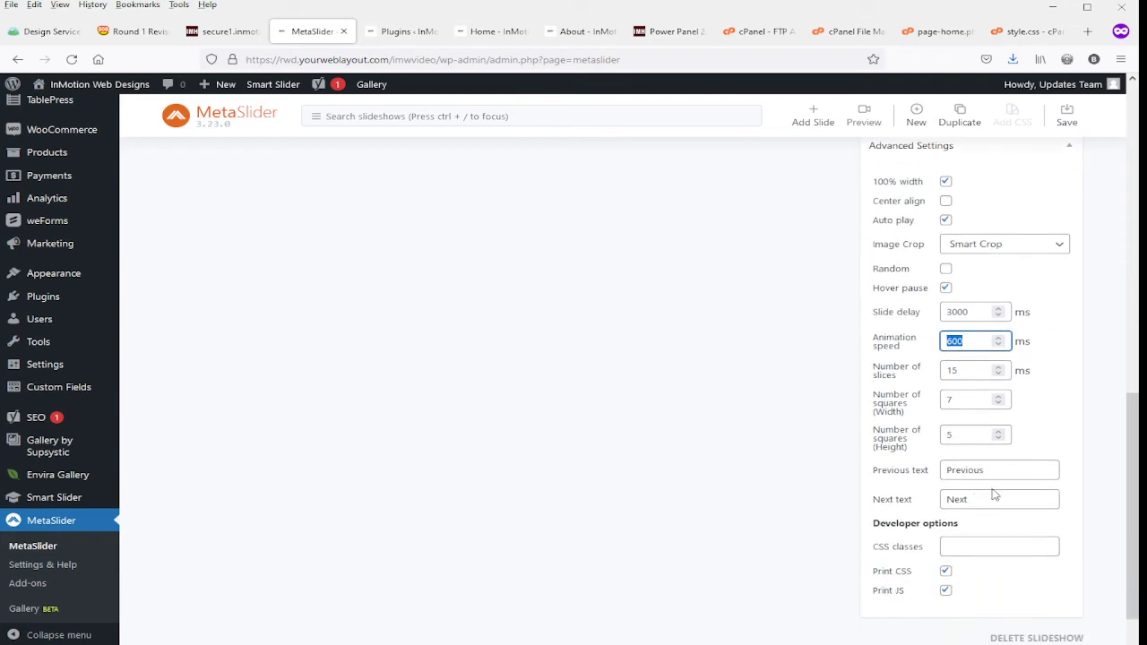
pyautogui.scroll(-1, 993, 494)
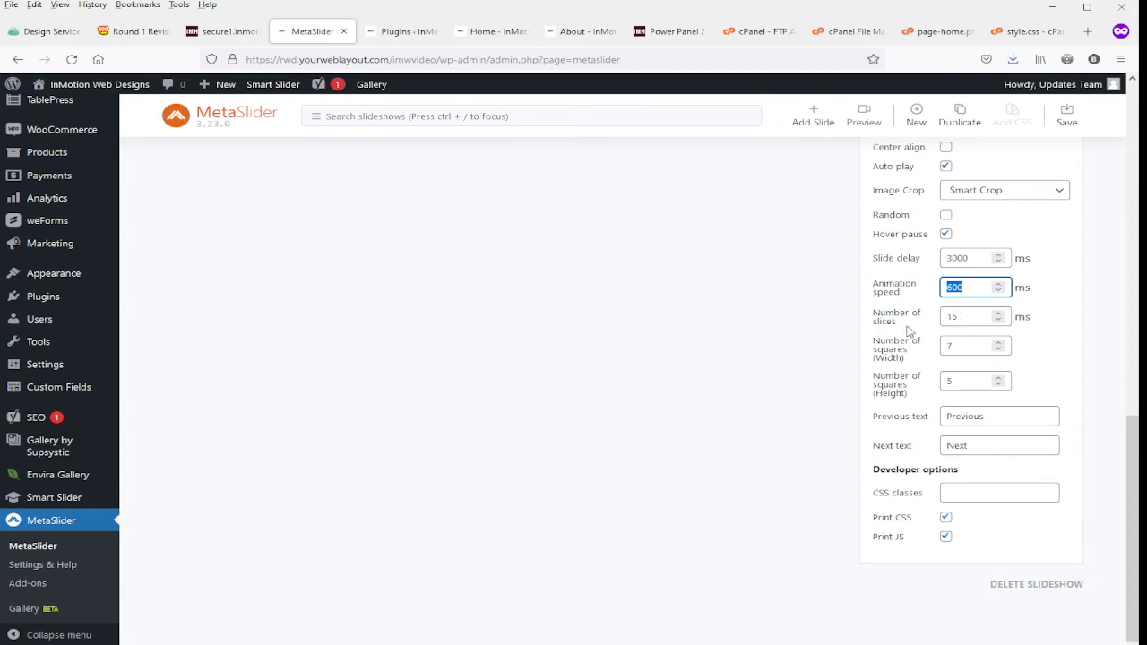
pyautogui.scroll(4, 997, 477)
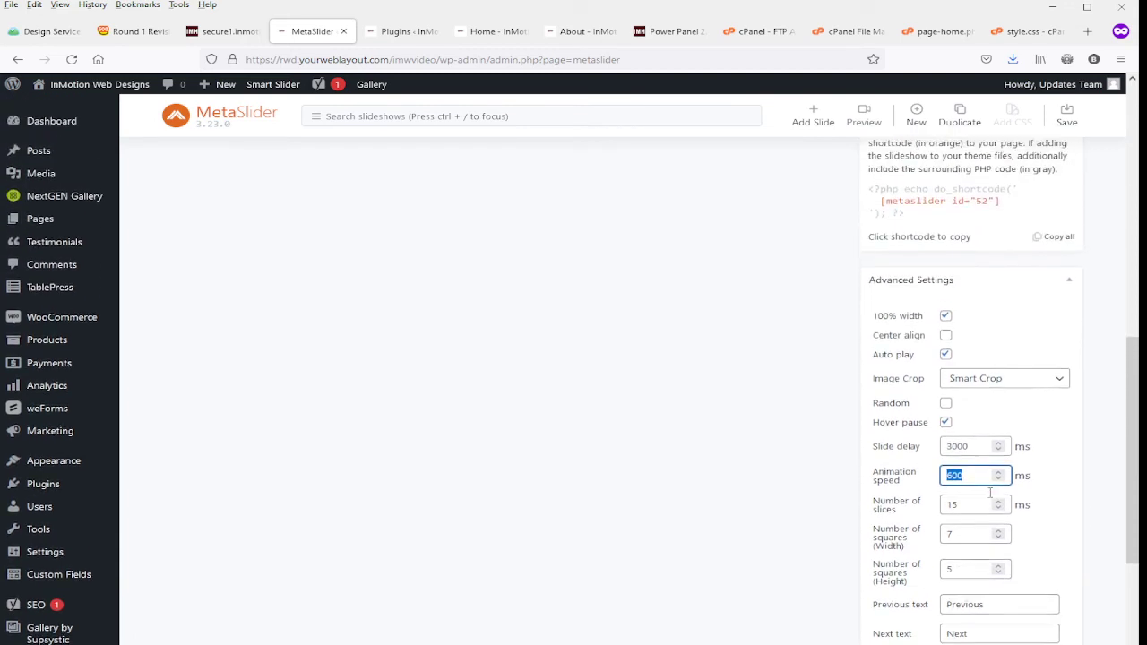
pyautogui.click(946, 370)
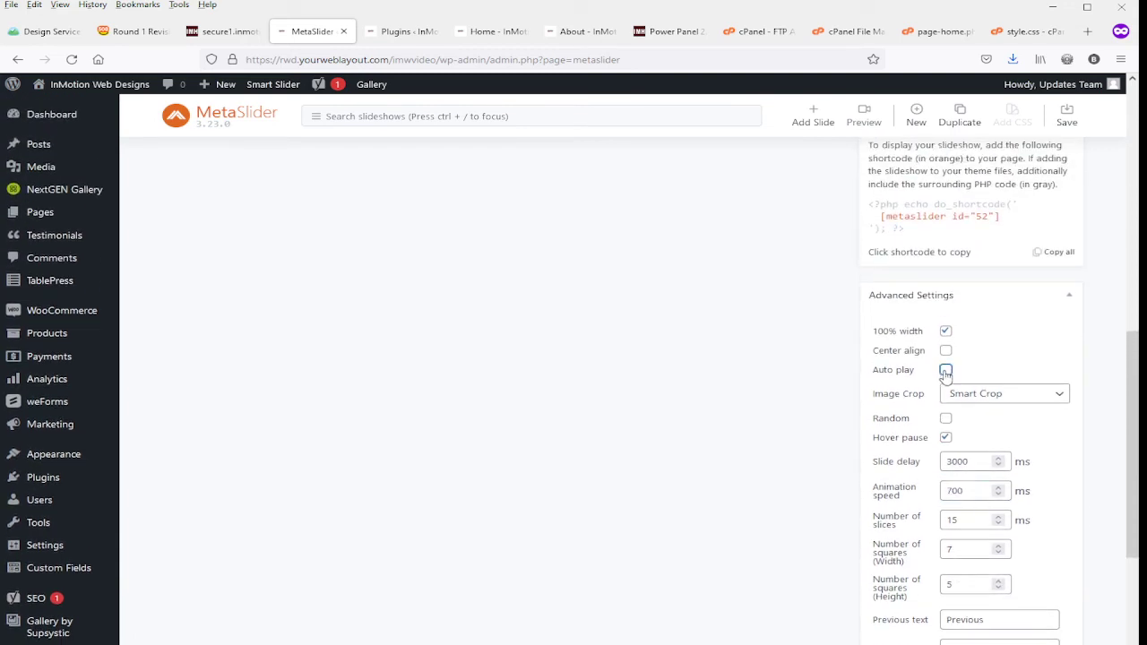
pyautogui.doubleClick(970, 463)
pyautogui.doubleClick(966, 484)
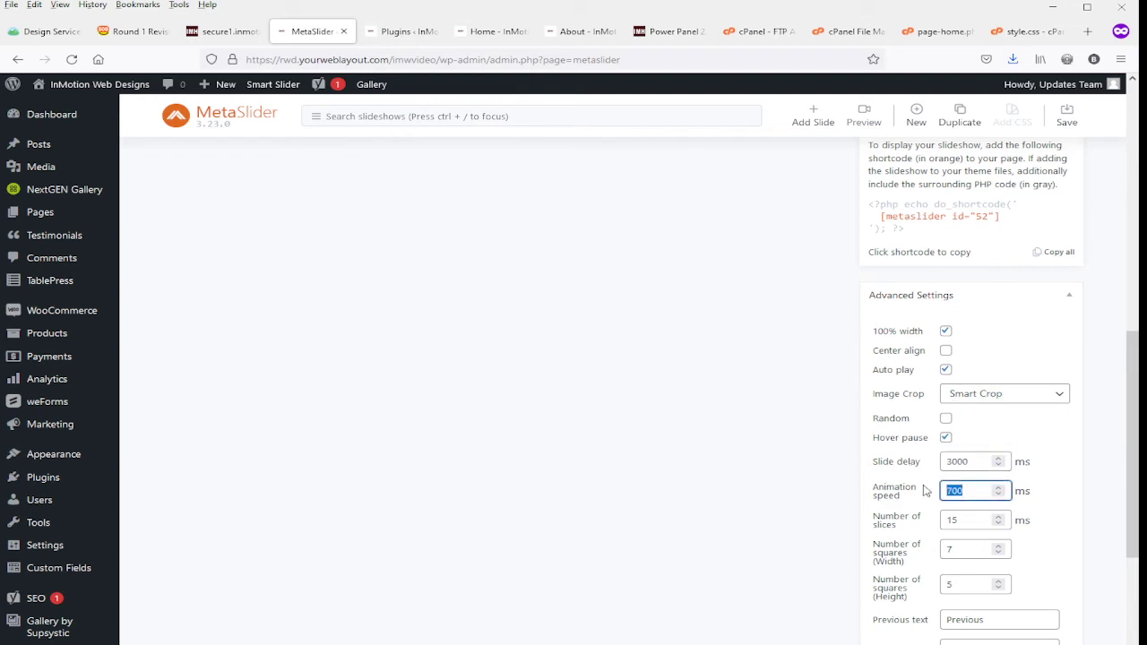
pyautogui.click(945, 370)
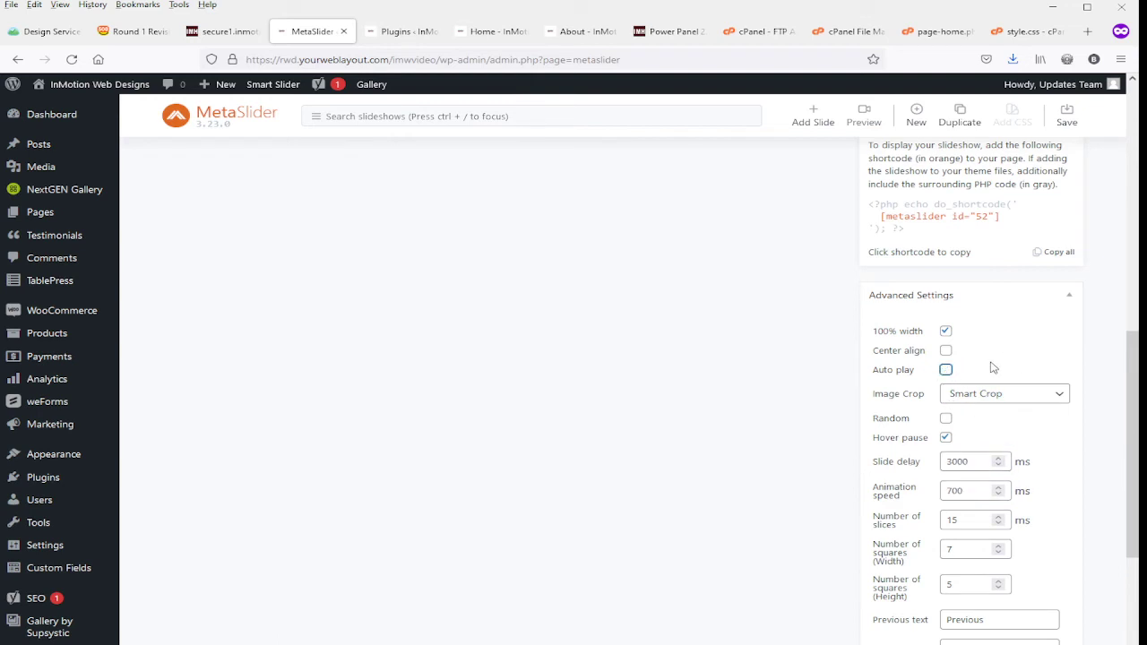
# Collapse the advanced settings and save the slideshow
pyautogui.scroll(-3, 993, 367)
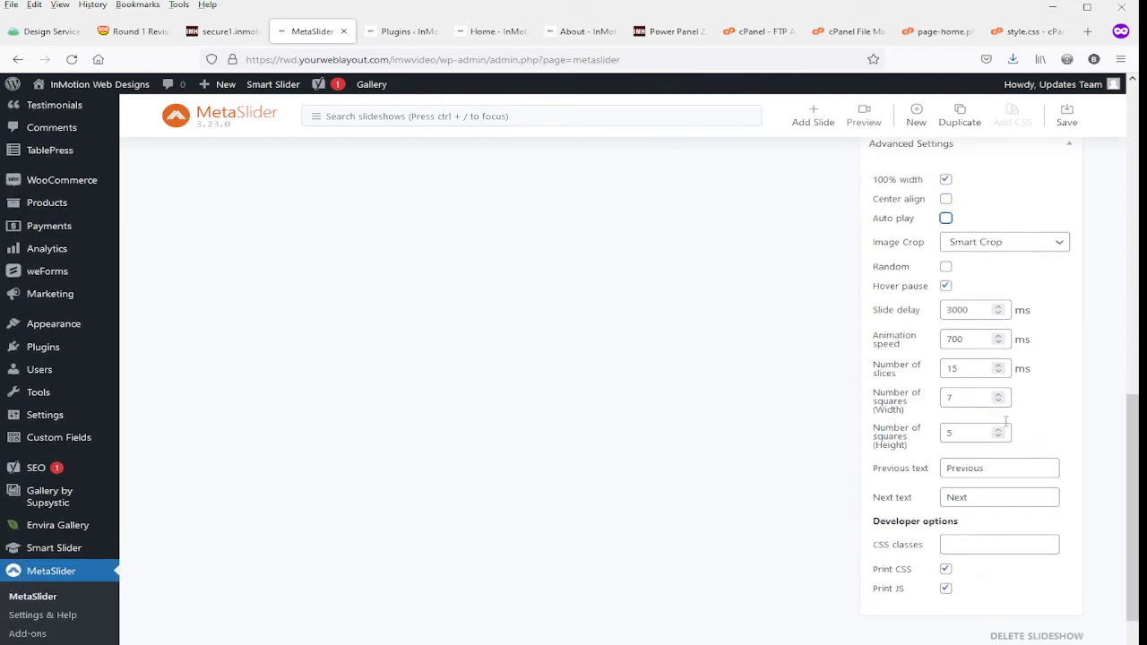
pyautogui.scroll(3, 1011, 427)
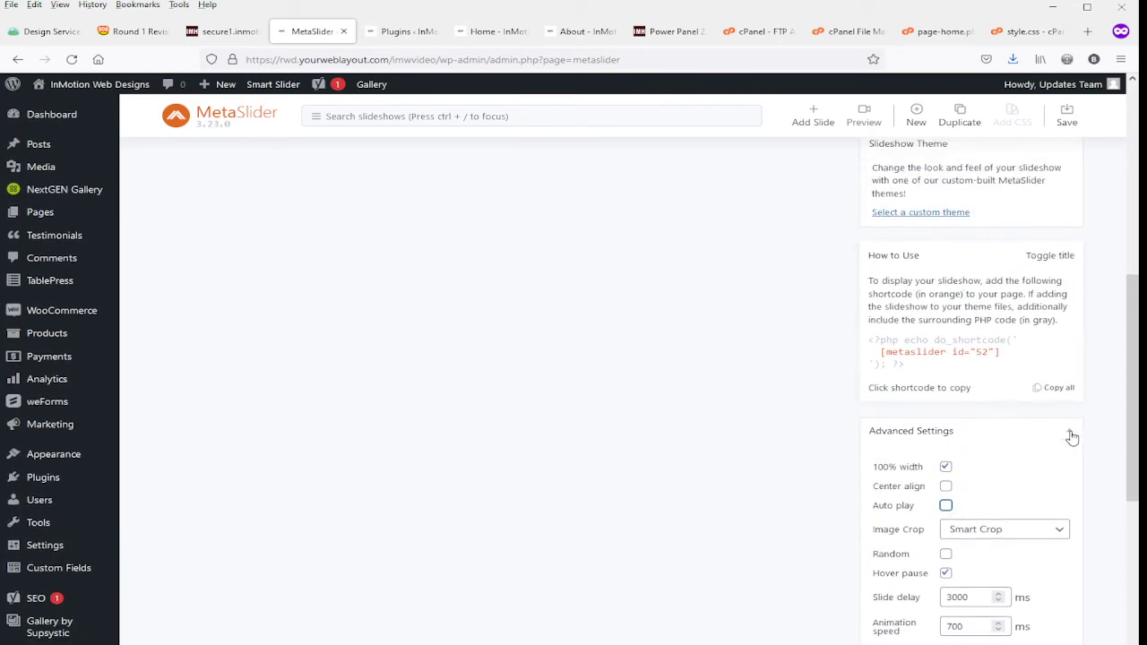
pyautogui.click(1072, 437)
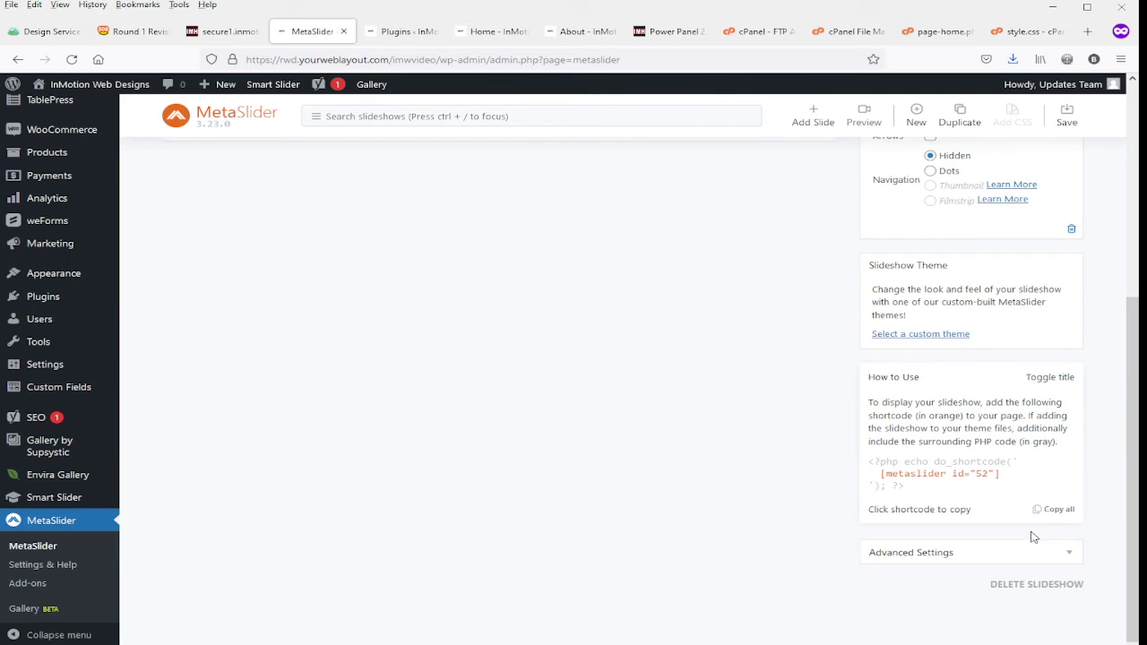
pyautogui.scroll(5, 1044, 535)
pyautogui.scroll(2, 1047, 528)
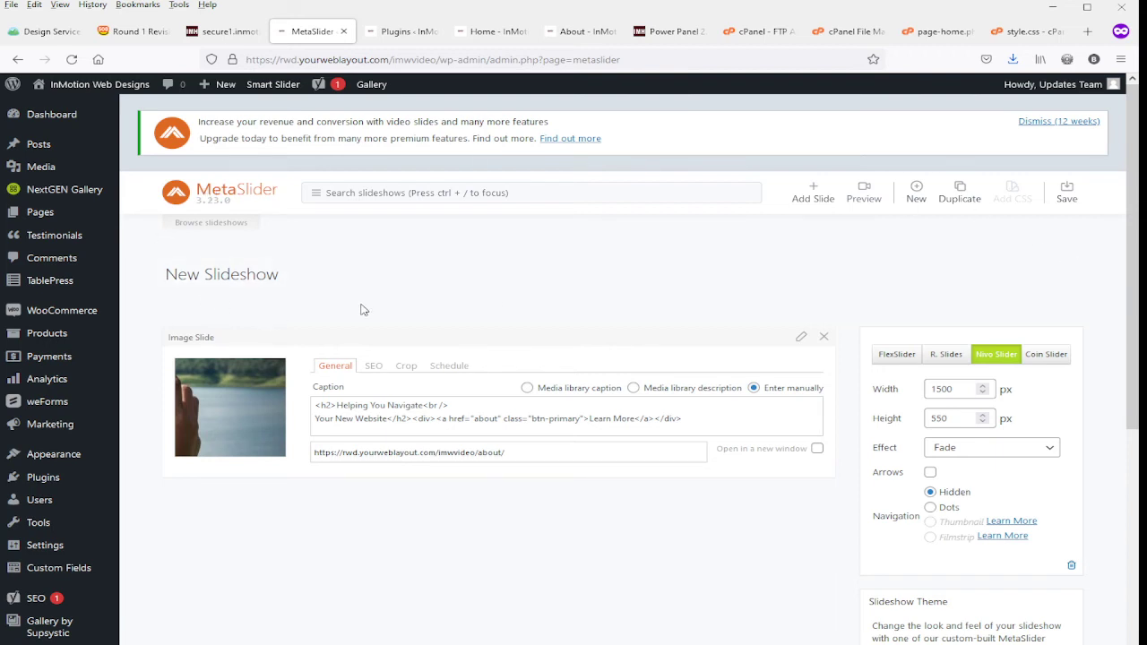
pyautogui.click(1065, 192)
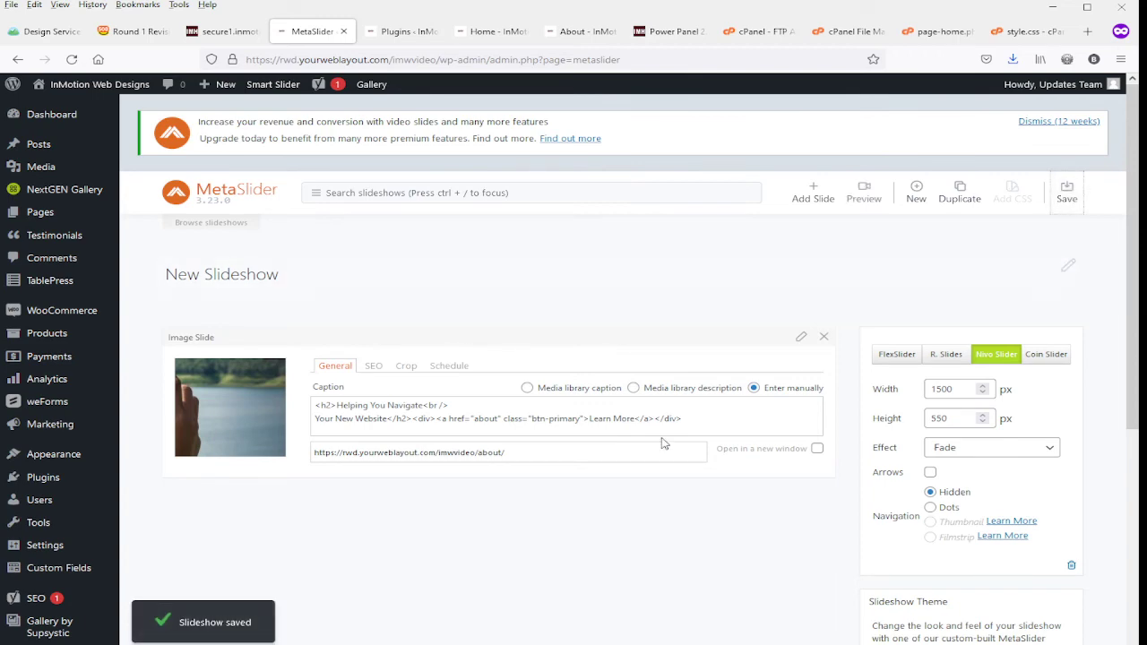
# Locate the options for deleting and browsing slideshows, and select the slideshow's title text
pyautogui.scroll(-4, 1050, 404)
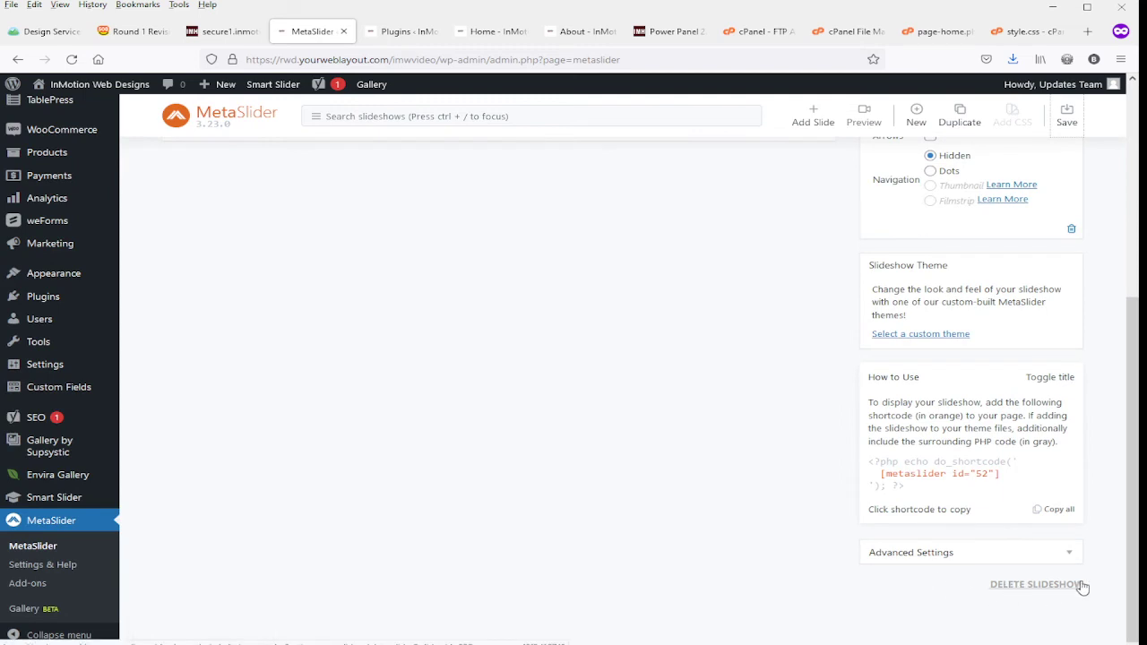
pyautogui.scroll(4, 708, 548)
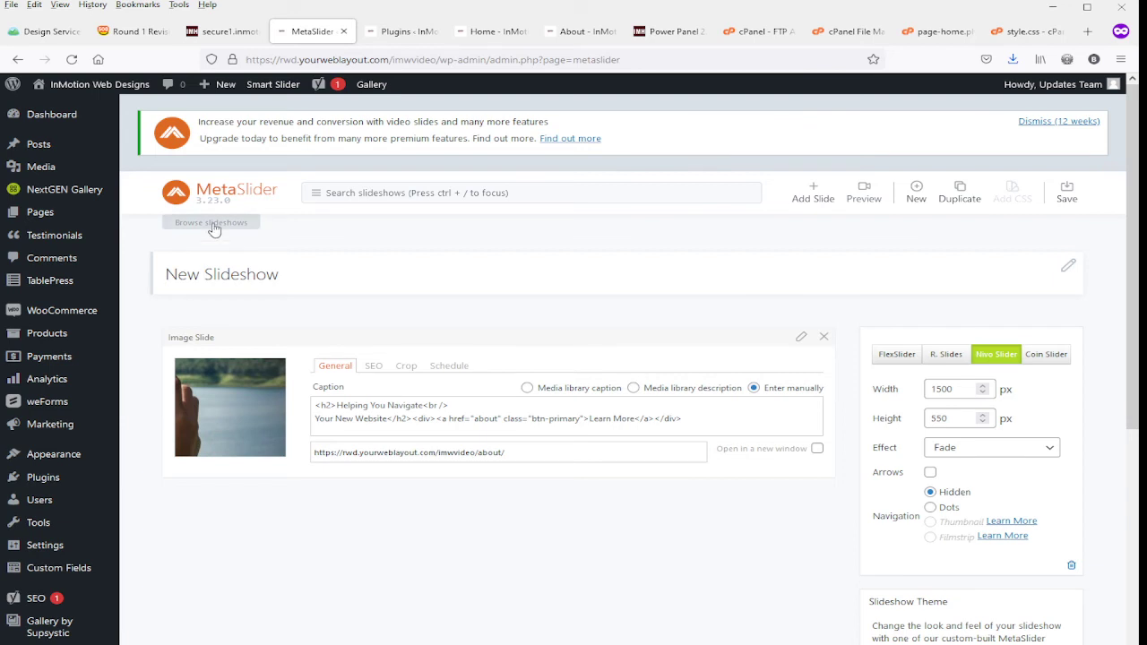
pyautogui.moveTo(301, 273); pyautogui.dragTo(158, 267)
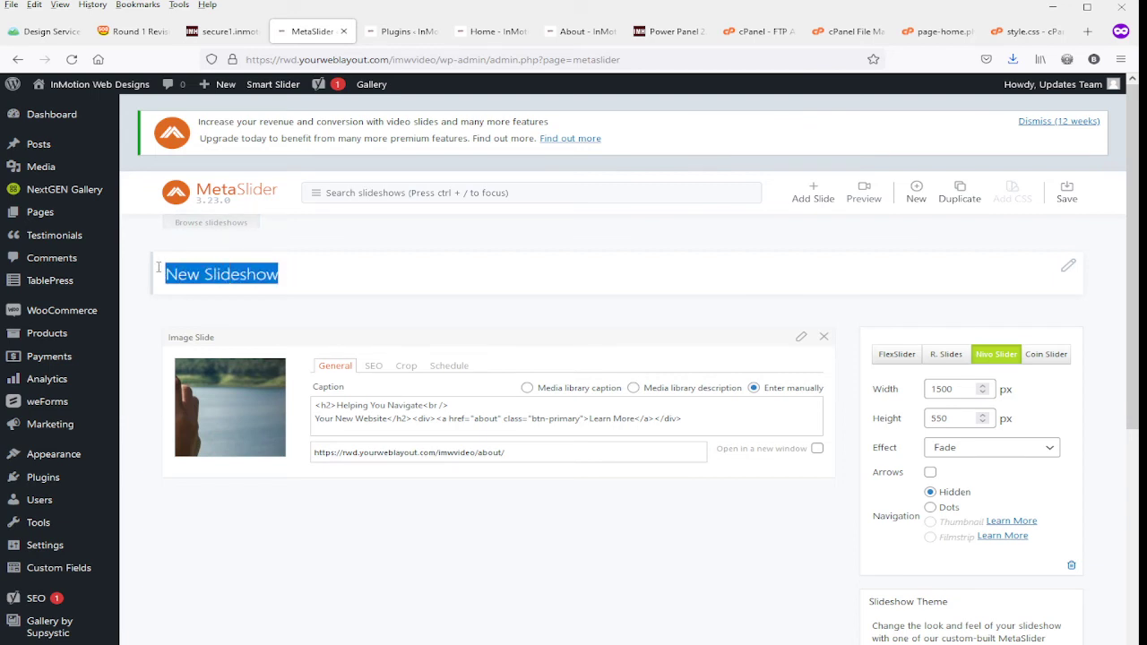
# Rename the slideshow to Home Page and check its entry in the list of slideshows
pyautogui.write('Home pAg')
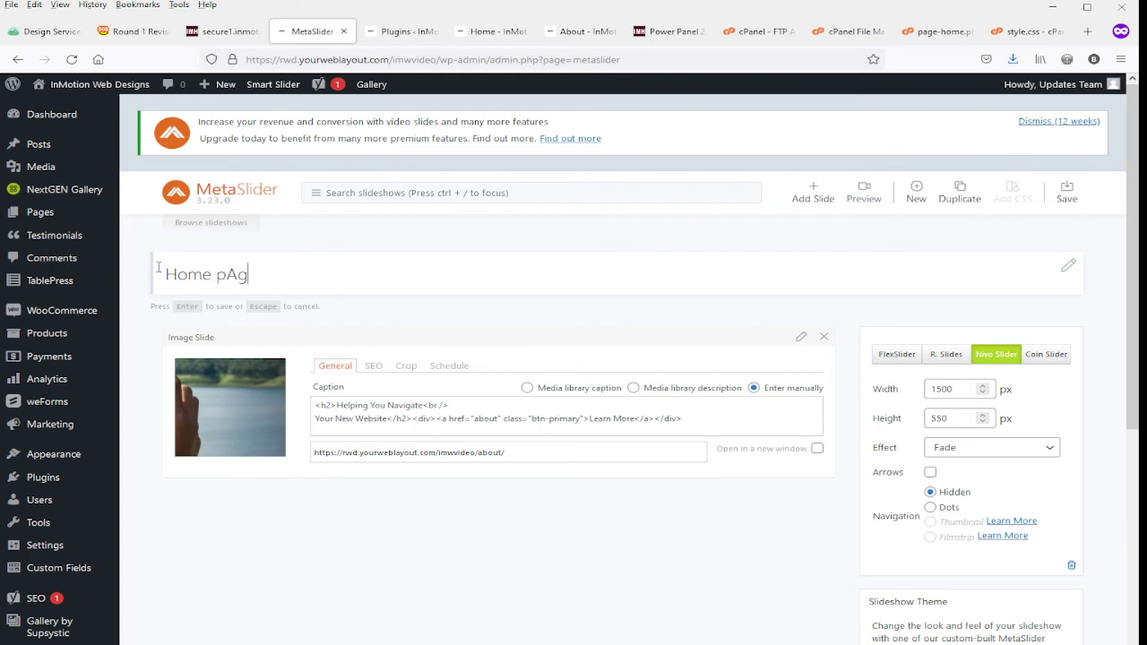
pyautogui.write('e')
pyautogui.press('BackSpace')
pyautogui.press('BackSpace')
pyautogui.press('BackSpace')
pyautogui.press('BackSpace')
pyautogui.write('Page')
pyautogui.press('Return')
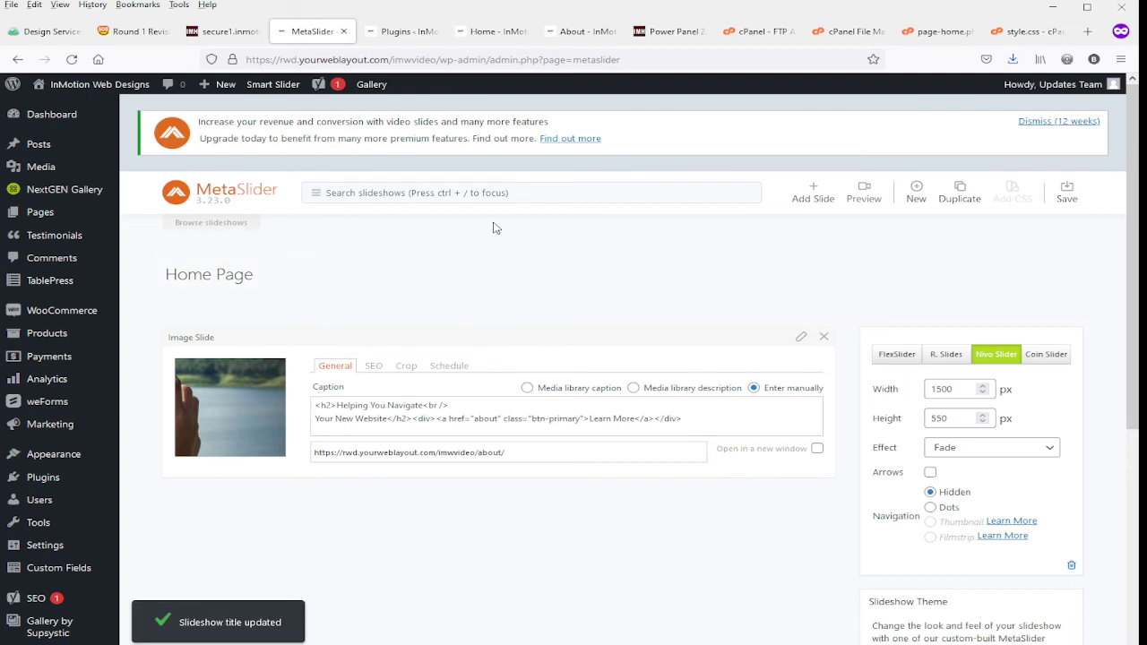
pyautogui.click(187, 224)
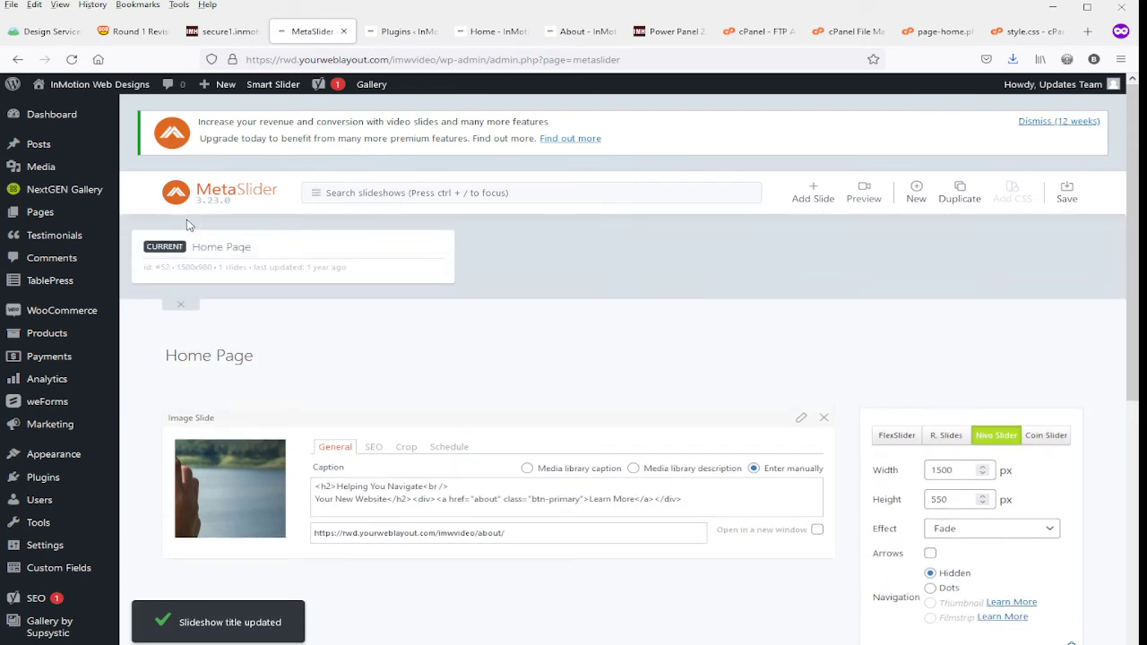
pyautogui.click(181, 305)
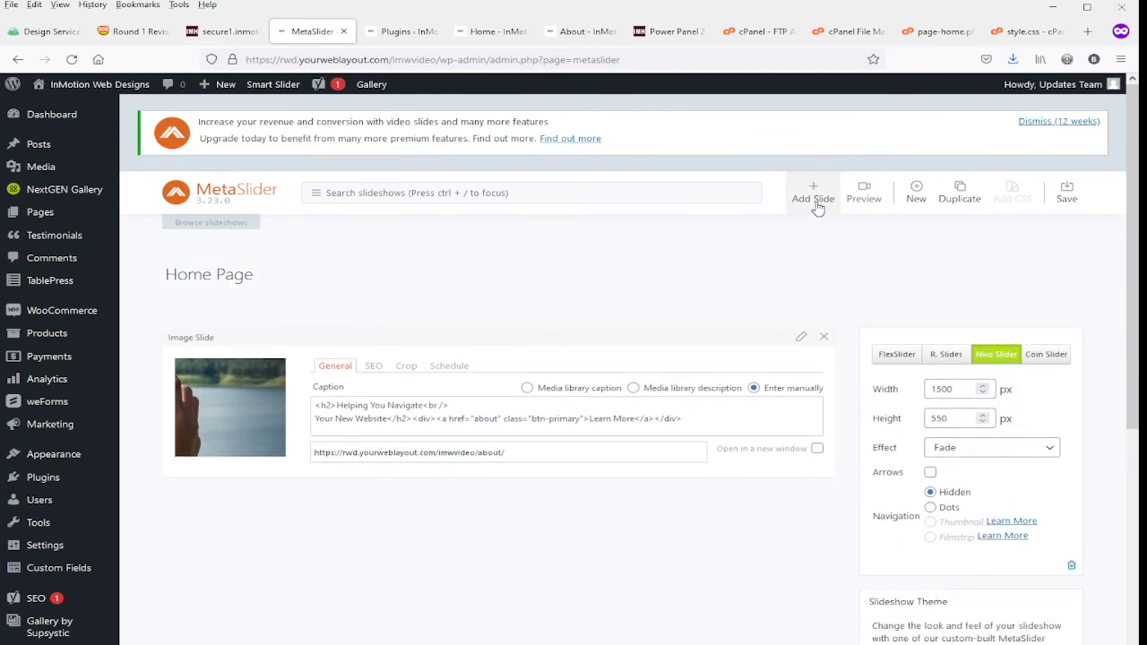
# Create a new slideshow and review its width and height settings
pyautogui.click(917, 191)
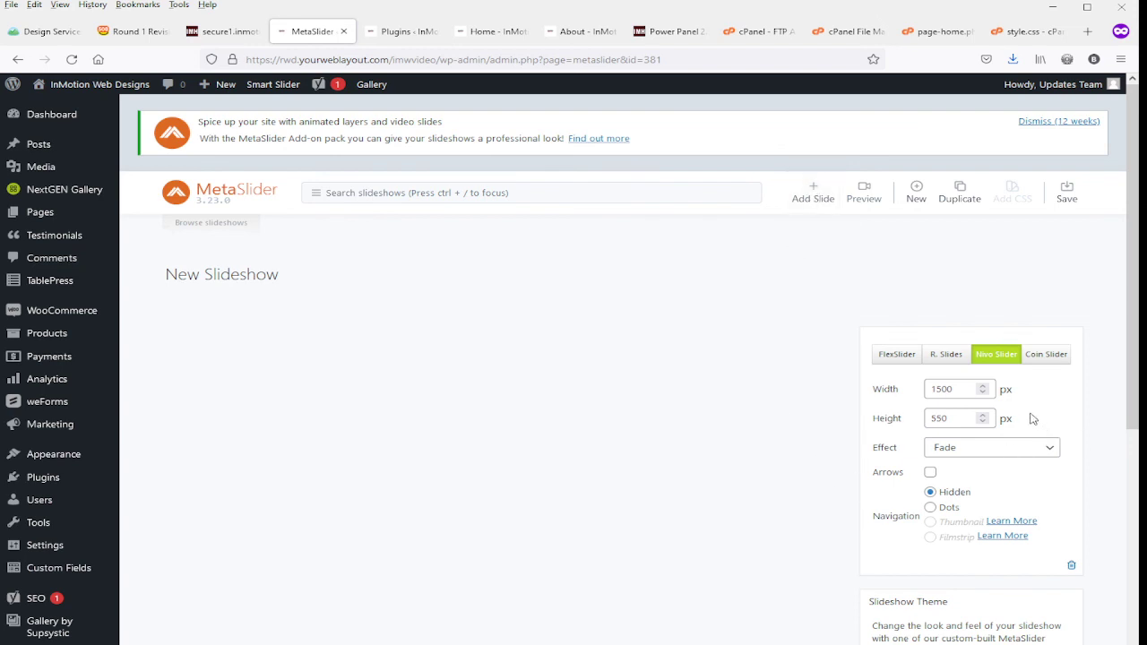
pyautogui.click(957, 387)
pyautogui.doubleClick(957, 387)
pyautogui.press('Tab')
# Browse the slideshows to reopen the Home Page one, and view the website's live home page
pyautogui.click(213, 222)
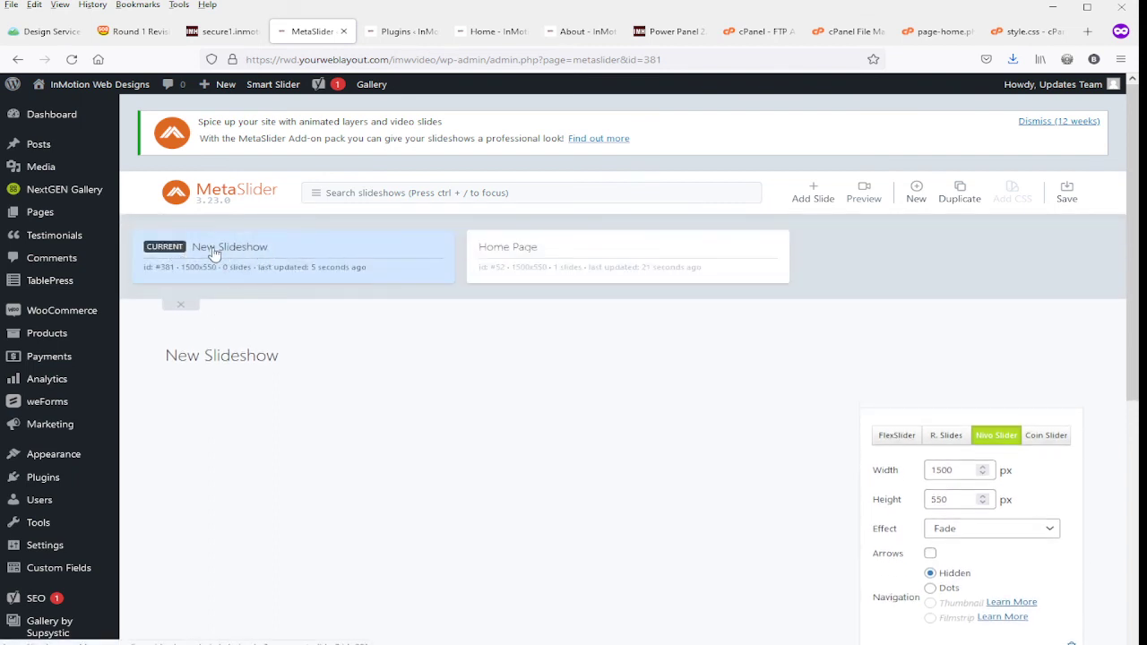
pyautogui.click(511, 253)
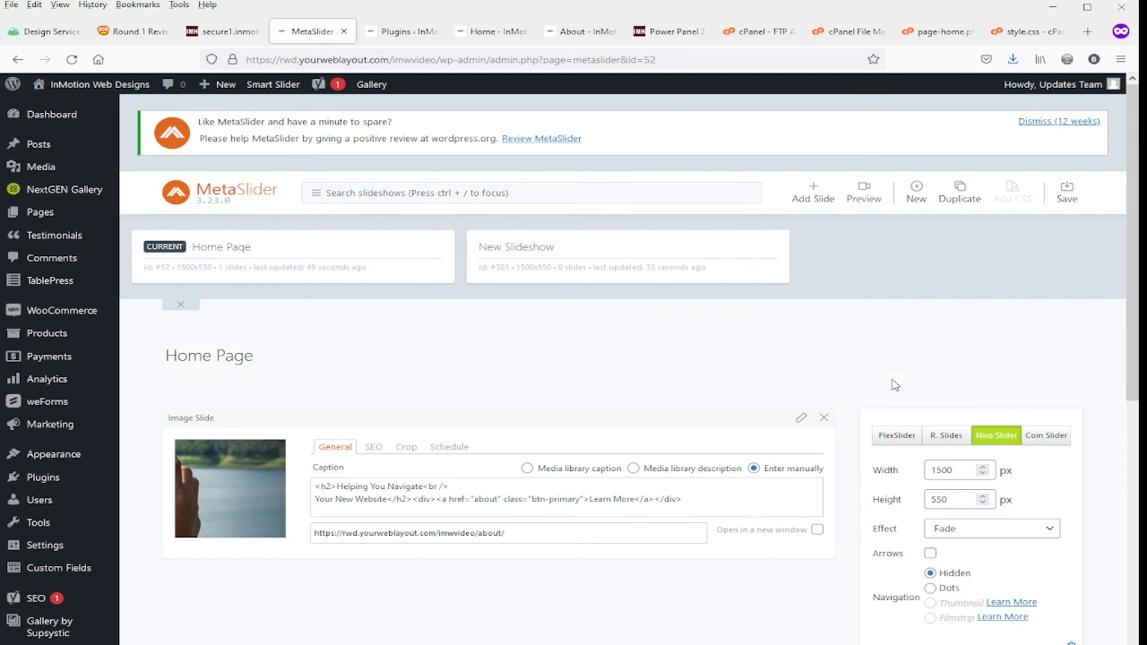
pyautogui.click(487, 33)
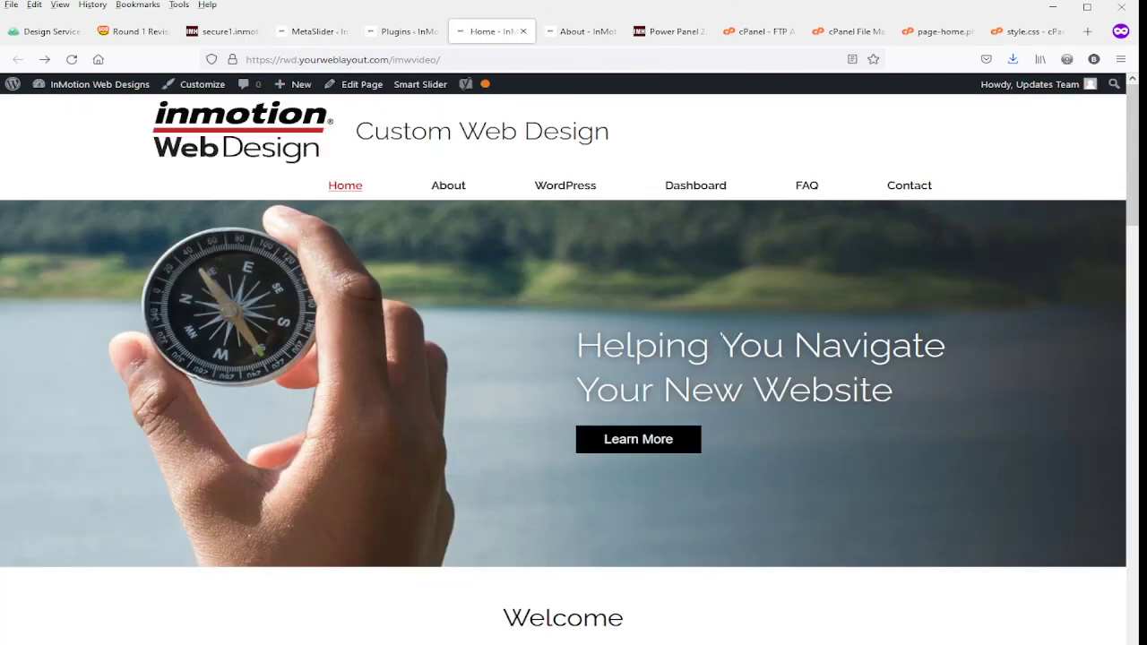